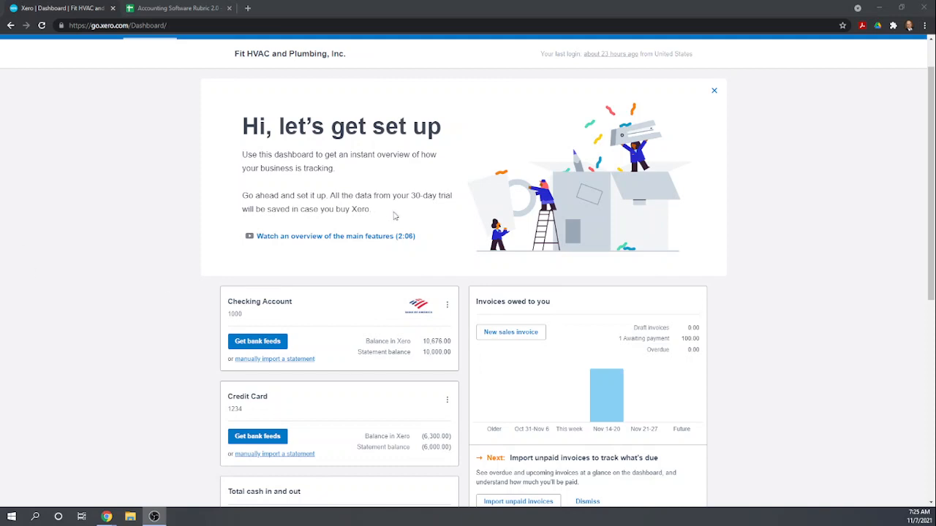
Open the Bank accounts overview of Fit HVAC and Plumbing, Inc. under Accounting
{"action": "scroll", "coordinate": [160, 241], "scroll_direction": "up", "scroll_amount": 1}
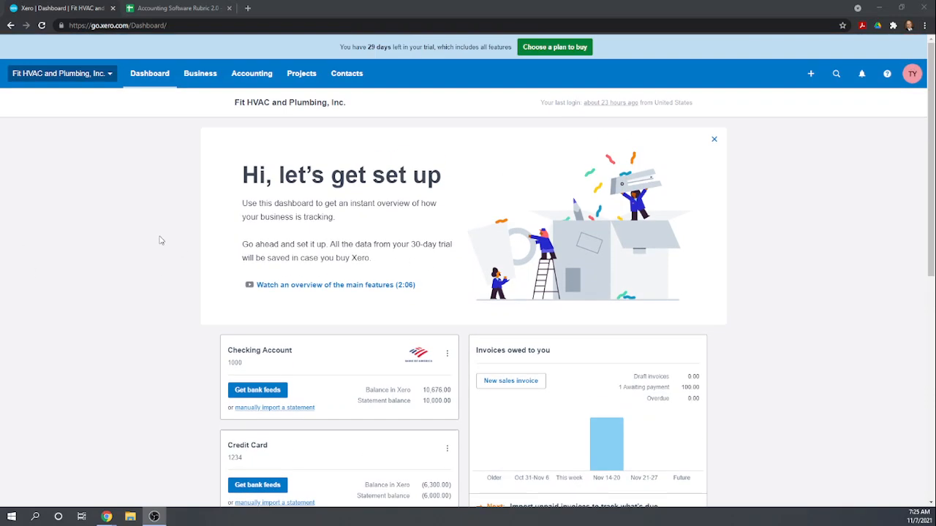
{"action": "left_click", "coordinate": [144, 73]}
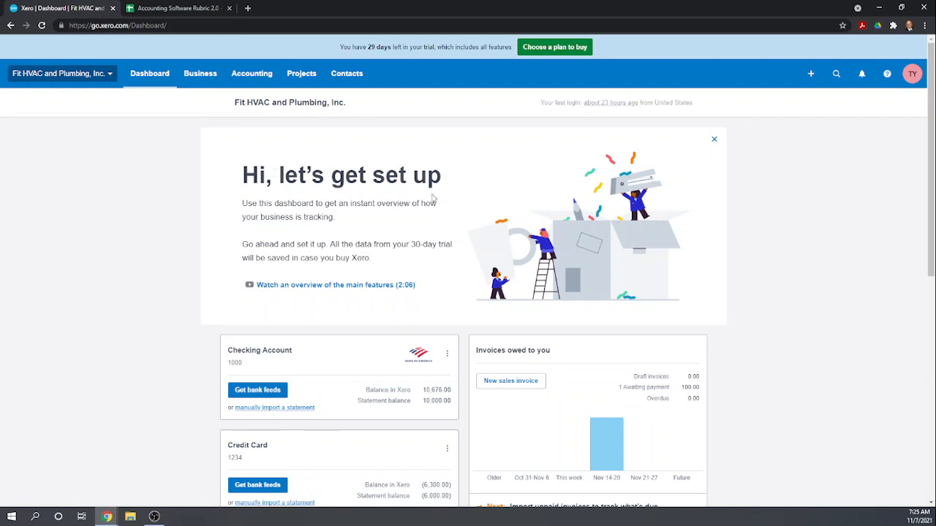
{"action": "left_click", "coordinate": [196, 76]}
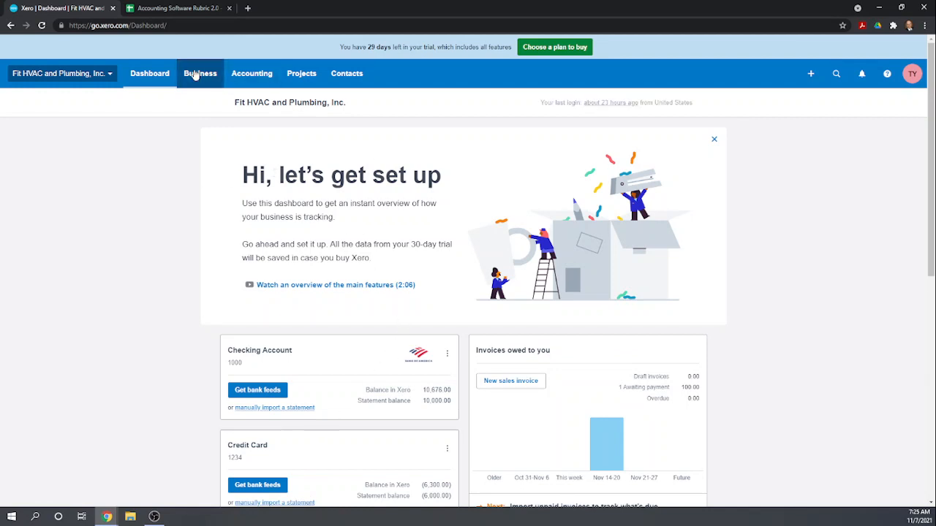
{"action": "left_click", "coordinate": [250, 76]}
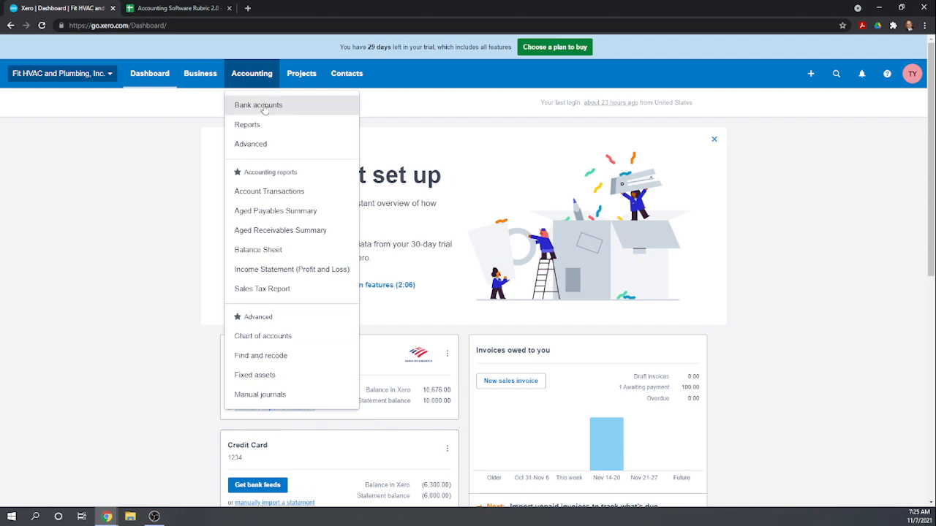
{"action": "left_click", "coordinate": [265, 107]}
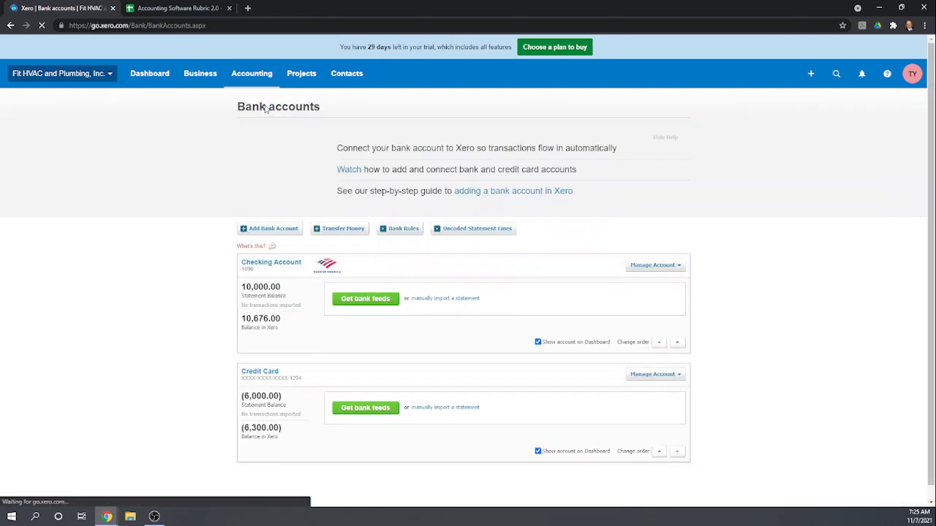
{"action": "scroll", "coordinate": [554, 246], "scroll_direction": "down", "scroll_amount": 1}
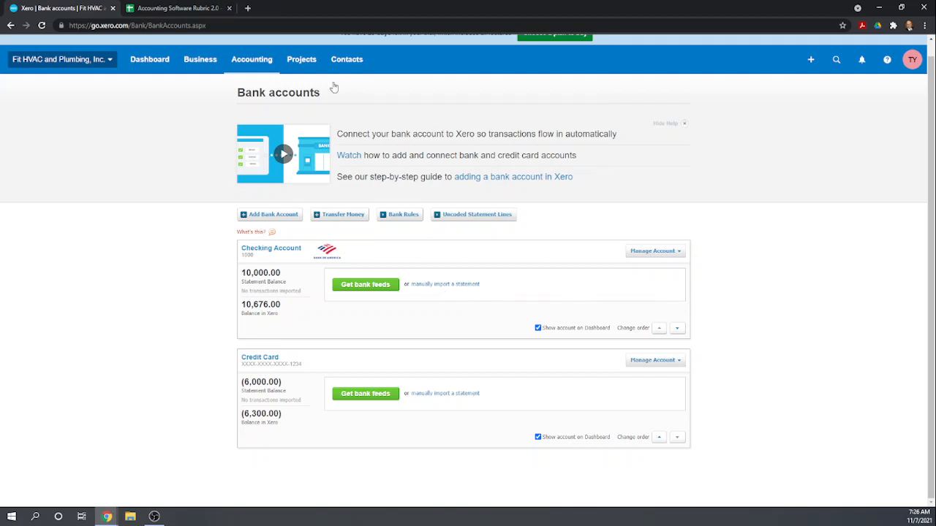
Switch to the Accounting Software Rubric 2.0 sheet and score Xero 1 for connecting to a bank account and 1 for uploading a transaction file
{"action": "left_click", "coordinate": [194, 9]}
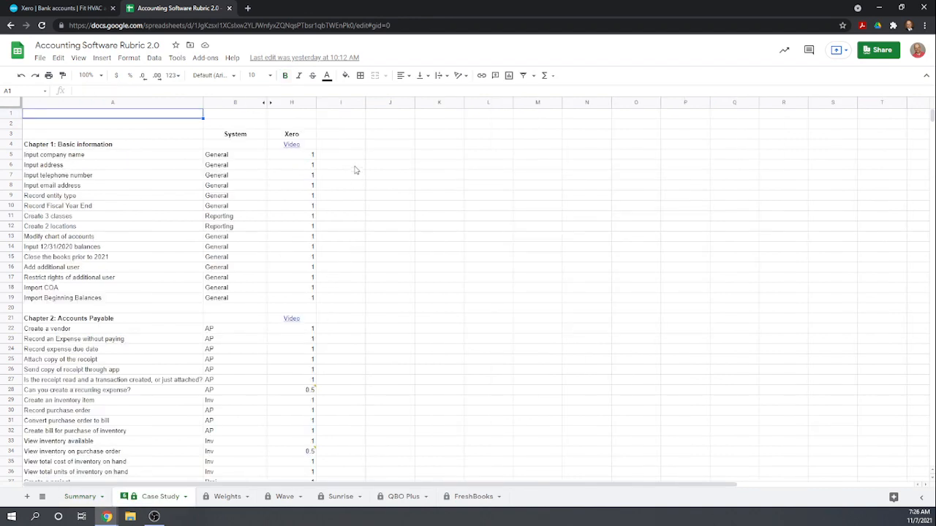
{"action": "scroll", "coordinate": [310, 290], "scroll_direction": "down", "scroll_amount": 15}
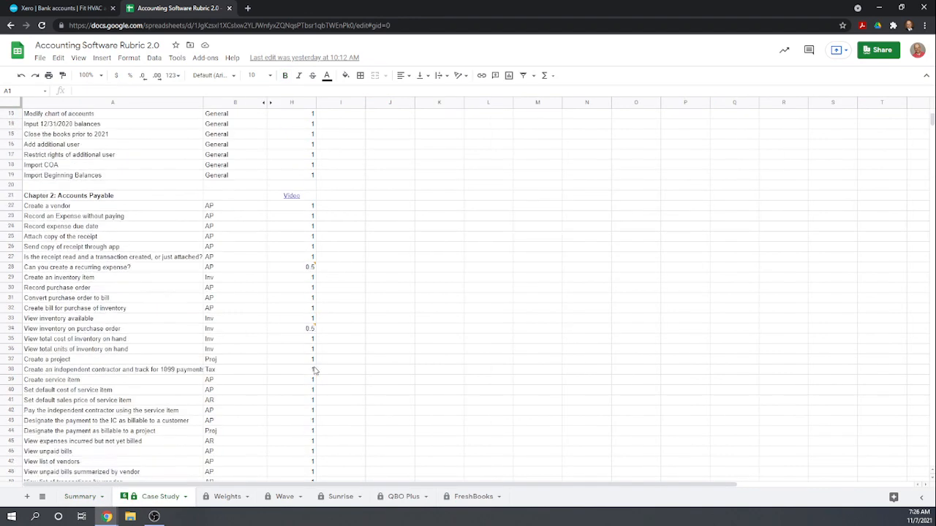
{"action": "scroll", "coordinate": [320, 370], "scroll_direction": "down", "scroll_amount": 10}
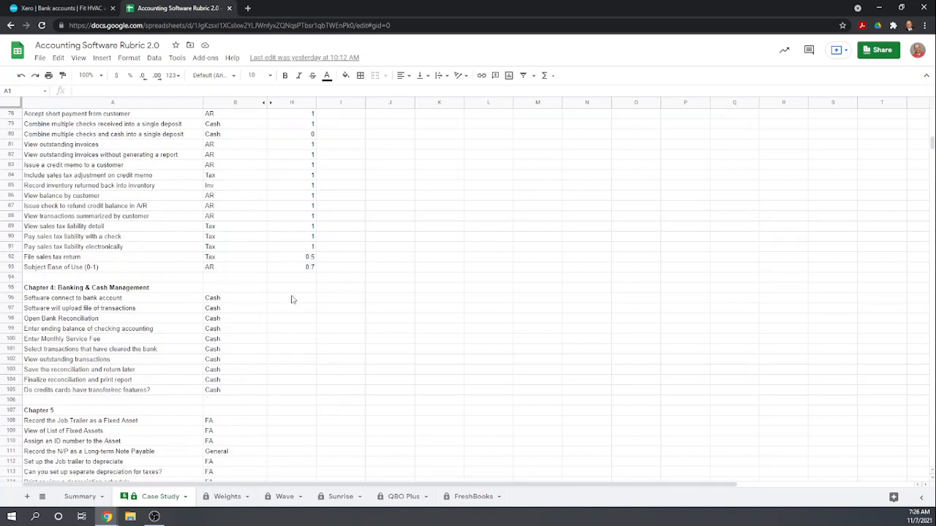
{"action": "left_click", "coordinate": [292, 299]}
{"action": "type", "text": "1"}
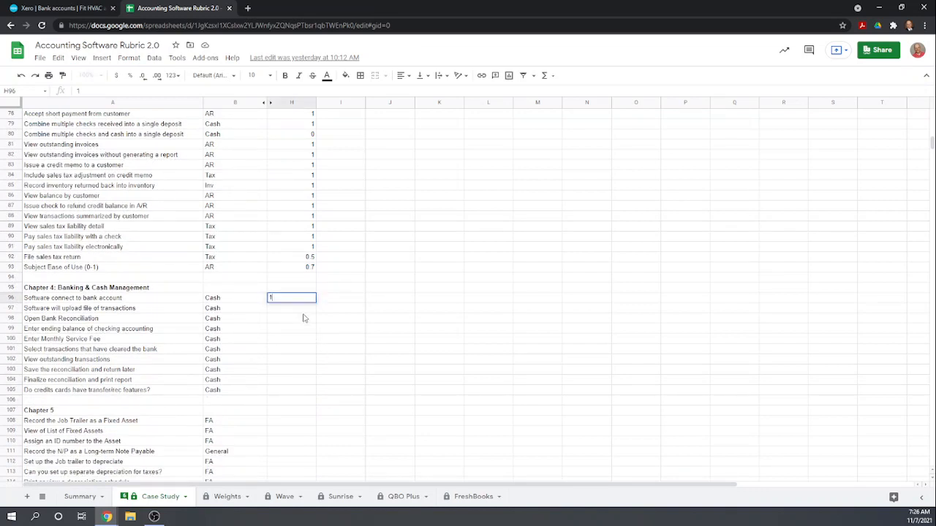
{"action": "key", "text": "Return"}
{"action": "type", "text": "1"}
{"action": "key", "text": "Return"}
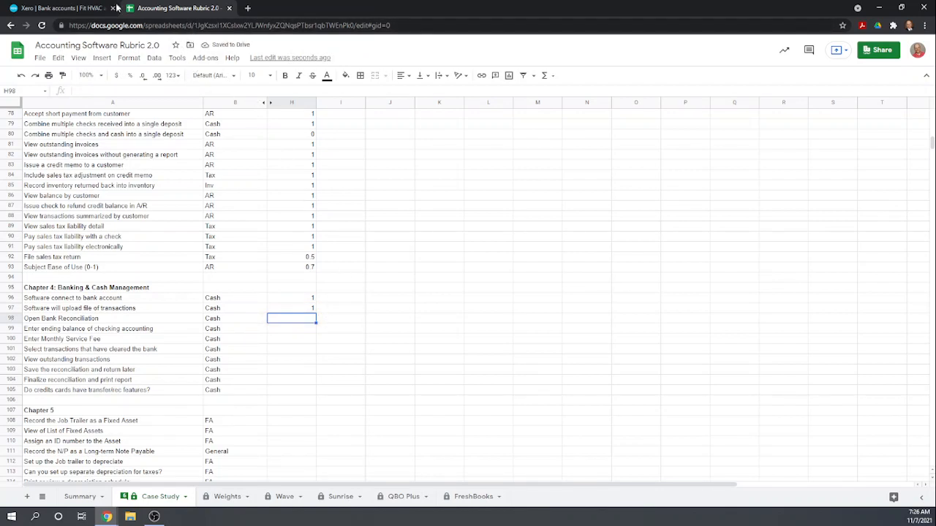
Switch back to Xero and open the reconciliation page of the Checking Account
{"action": "left_click", "coordinate": [80, 8]}
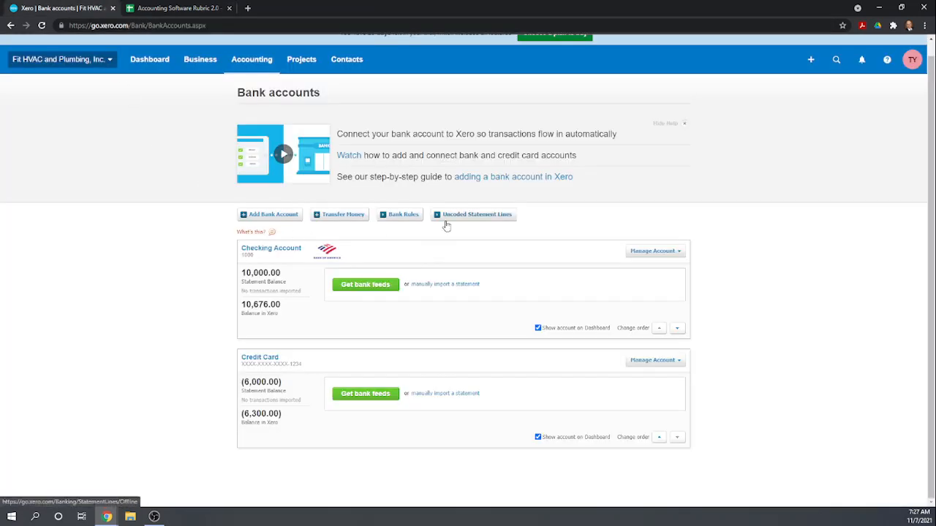
{"action": "left_click", "coordinate": [679, 253]}
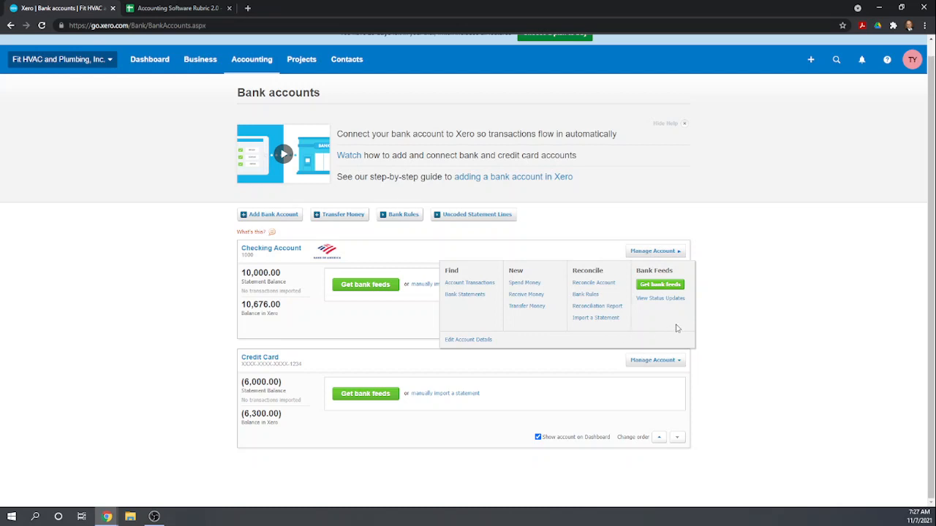
{"action": "left_click", "coordinate": [592, 285]}
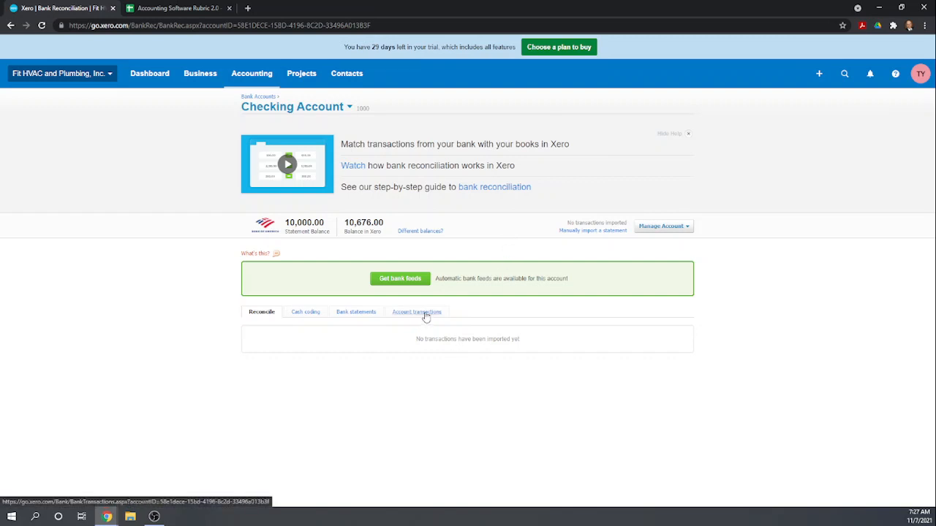
{"action": "left_click", "coordinate": [426, 314]}
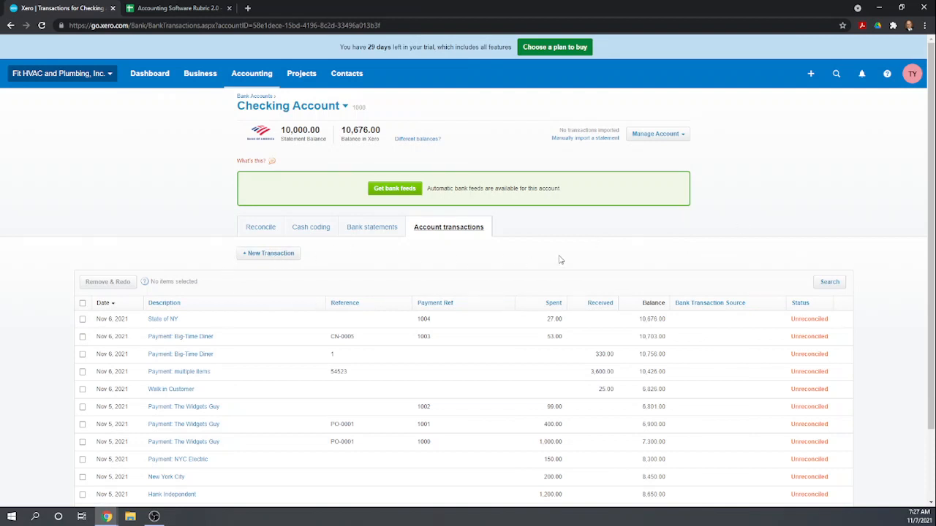
{"action": "scroll", "coordinate": [560, 260], "scroll_direction": "down", "scroll_amount": 1}
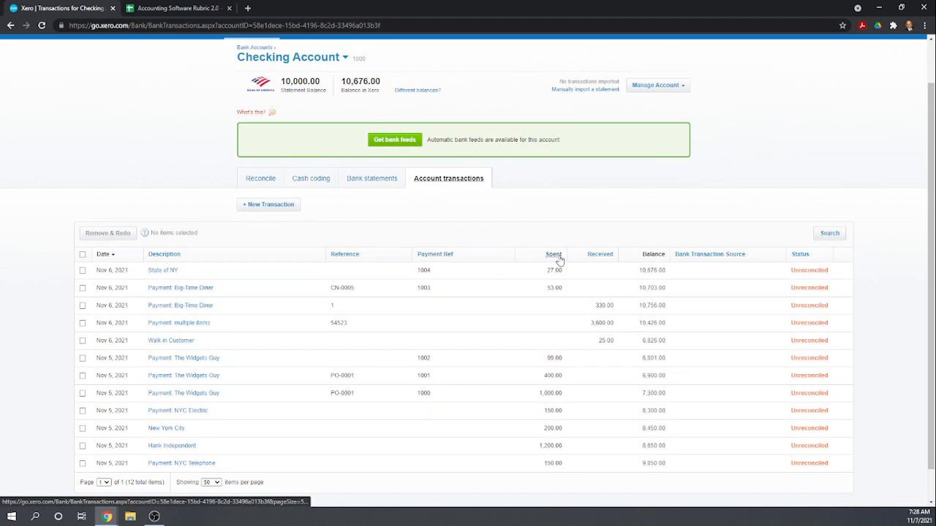
{"action": "scroll", "coordinate": [560, 261], "scroll_direction": "down", "scroll_amount": 1}
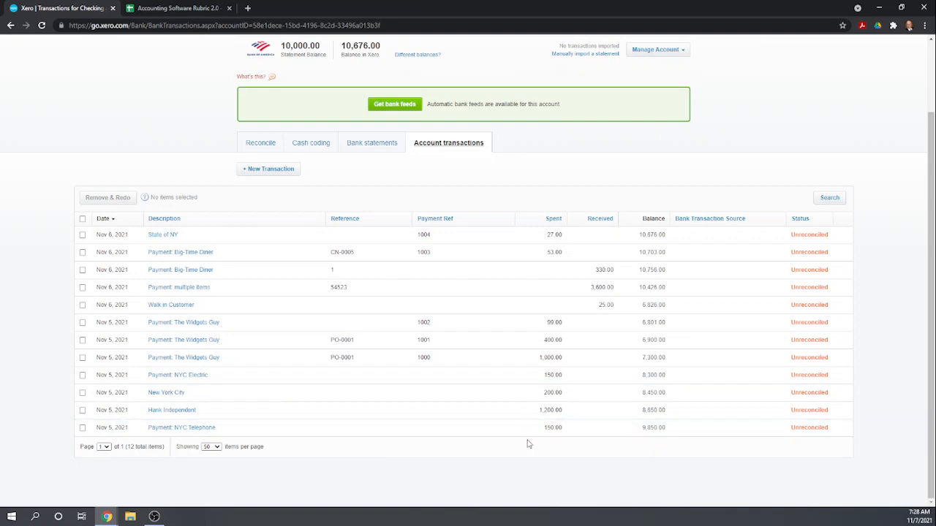
Select the NYC Telephone payment, and sort the account transactions by bank transaction source in ascending order to review them
{"action": "left_click", "coordinate": [82, 428]}
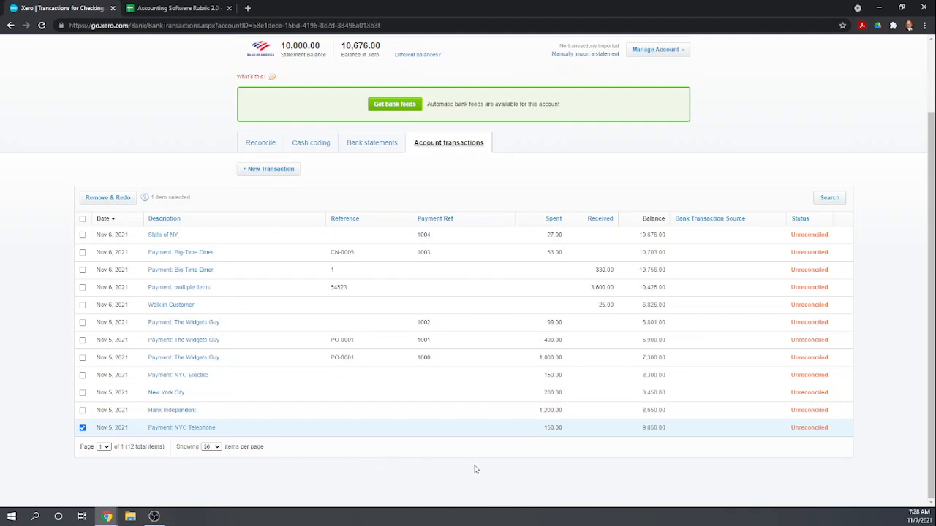
{"action": "scroll", "coordinate": [475, 469], "scroll_direction": "up", "scroll_amount": 1}
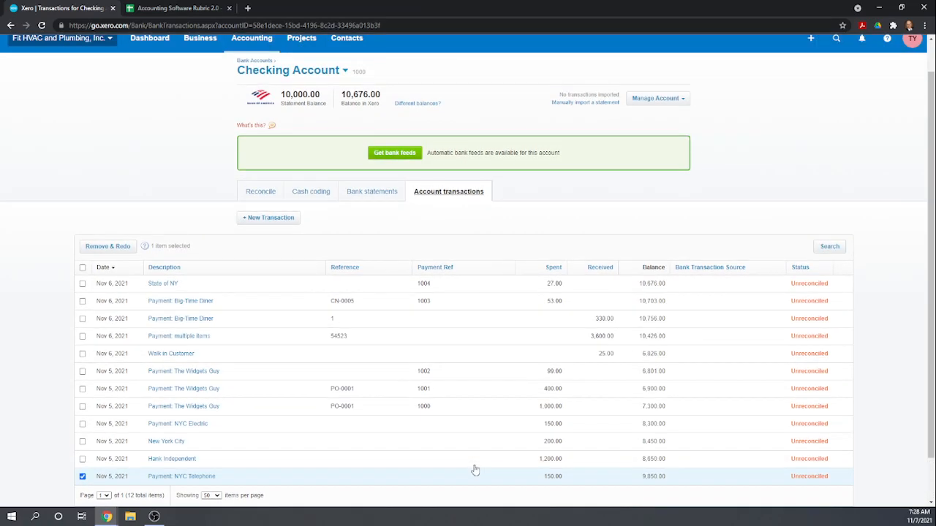
{"action": "scroll", "coordinate": [485, 475], "scroll_direction": "down", "scroll_amount": 1}
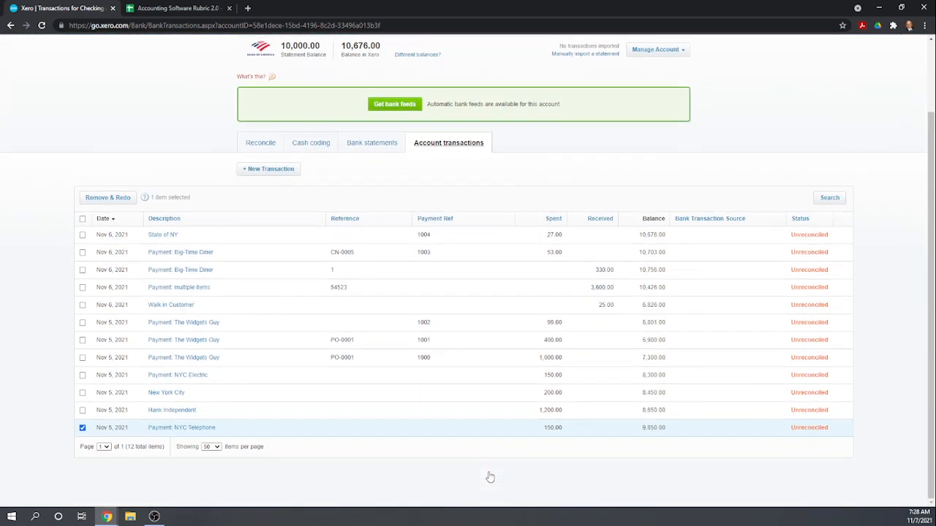
{"action": "left_click", "coordinate": [716, 221]}
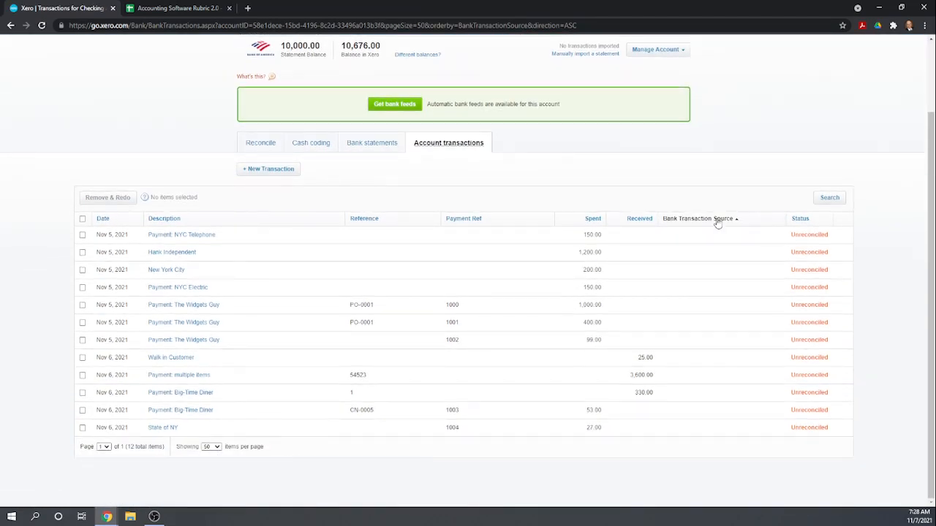
{"action": "scroll", "coordinate": [668, 212], "scroll_direction": "up", "scroll_amount": 2}
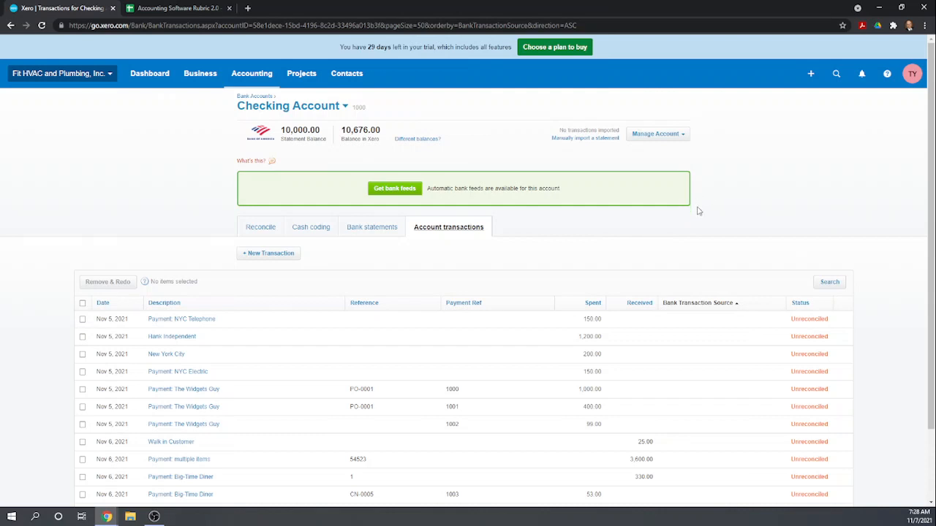
{"action": "scroll", "coordinate": [700, 220], "scroll_direction": "down", "scroll_amount": 1}
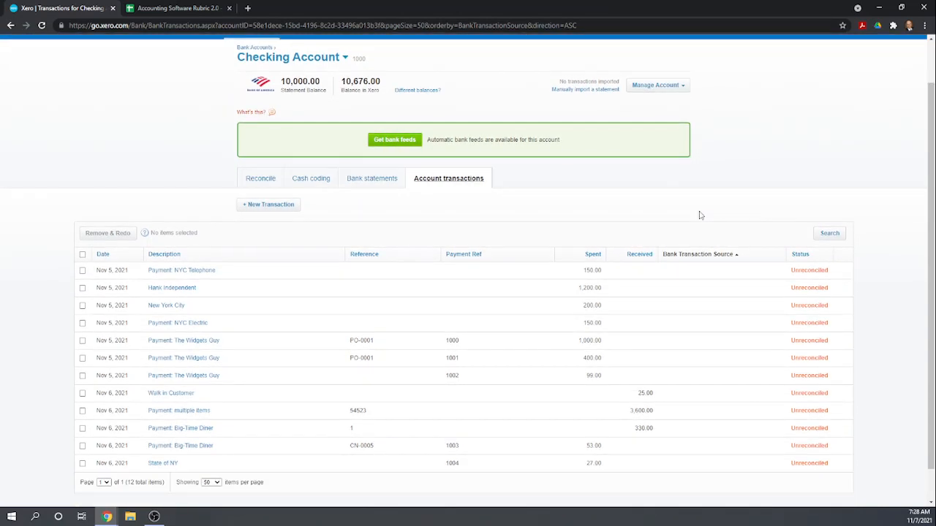
{"action": "scroll", "coordinate": [700, 215], "scroll_direction": "down", "scroll_amount": 1}
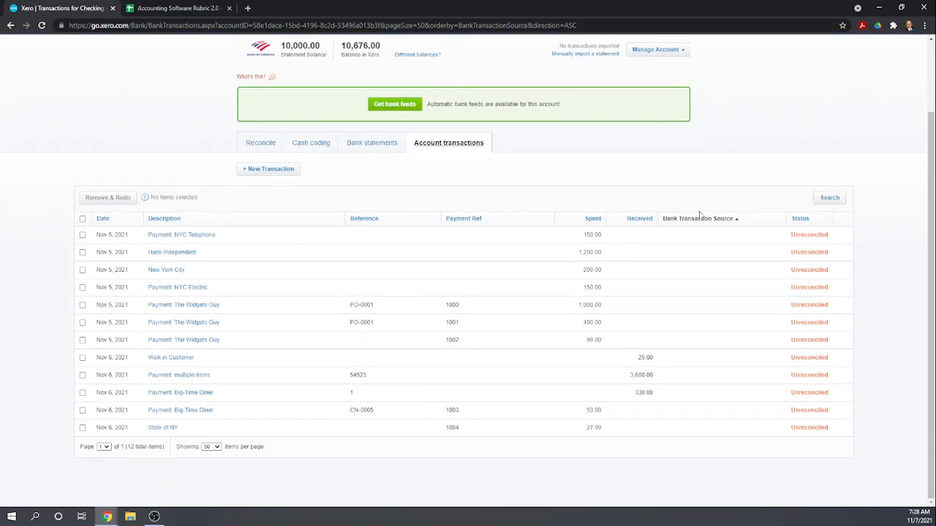
{"action": "scroll", "coordinate": [699, 215], "scroll_direction": "up", "scroll_amount": 1}
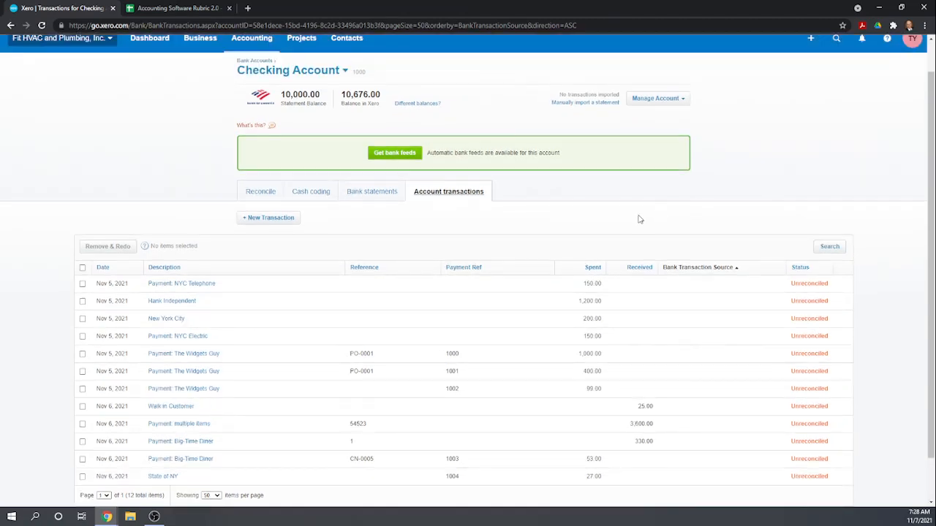
Check the Checking Account's bank statements and cash coding pages, and return to its Reconcile page
{"action": "left_click", "coordinate": [372, 192]}
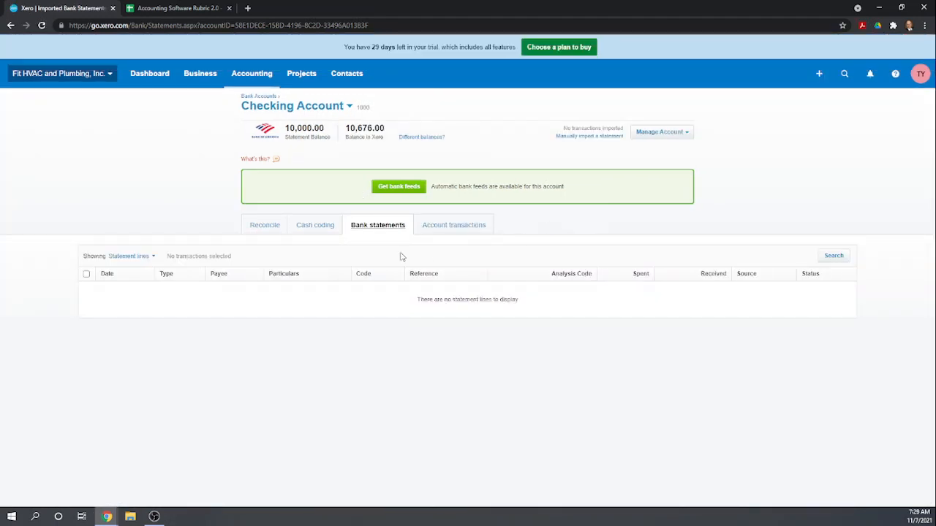
{"action": "left_click", "coordinate": [323, 226]}
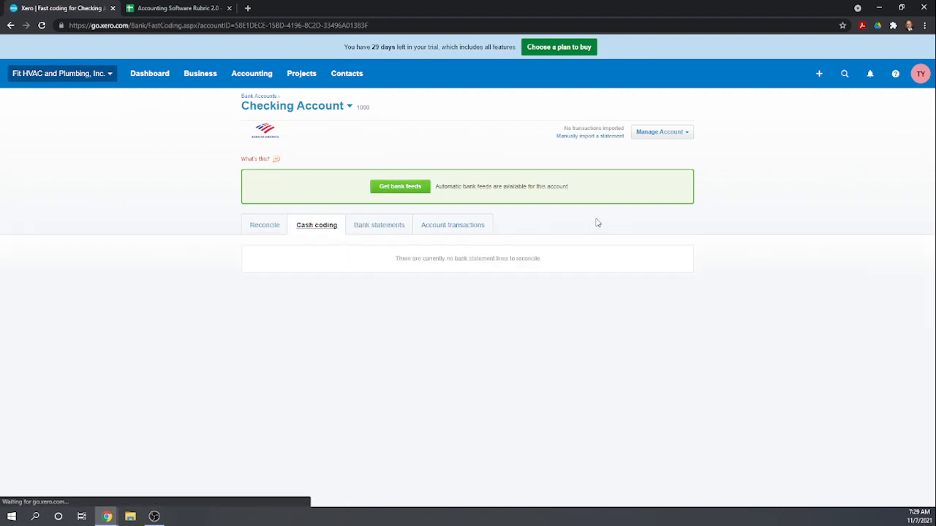
{"action": "left_click", "coordinate": [262, 226]}
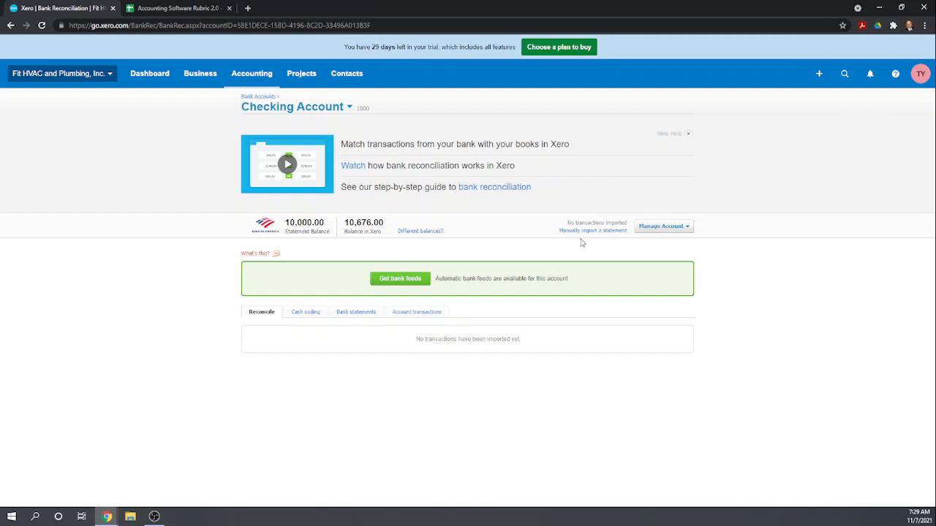
Download the CSV template from the Checking Account's manual statement import page and open it in Excel, dismissing the activation prompt
{"action": "left_click", "coordinate": [593, 231]}
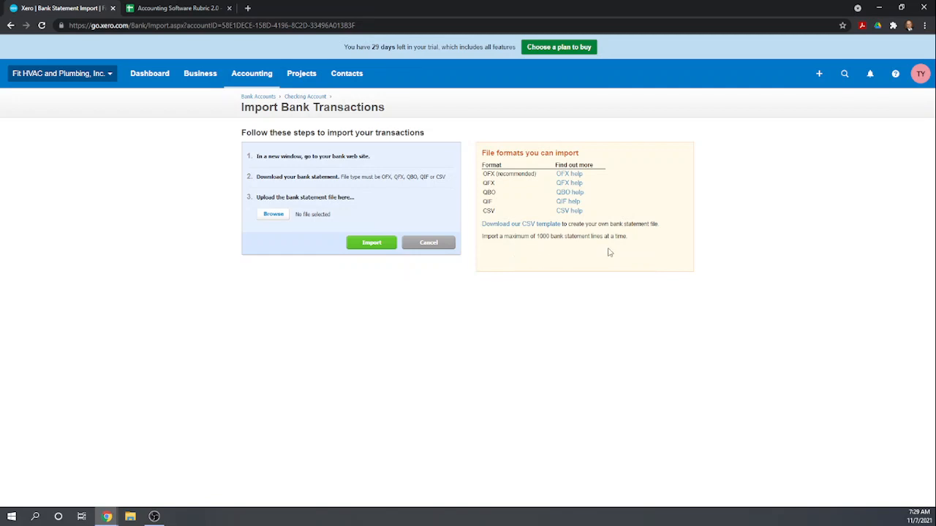
{"action": "left_click", "coordinate": [542, 225]}
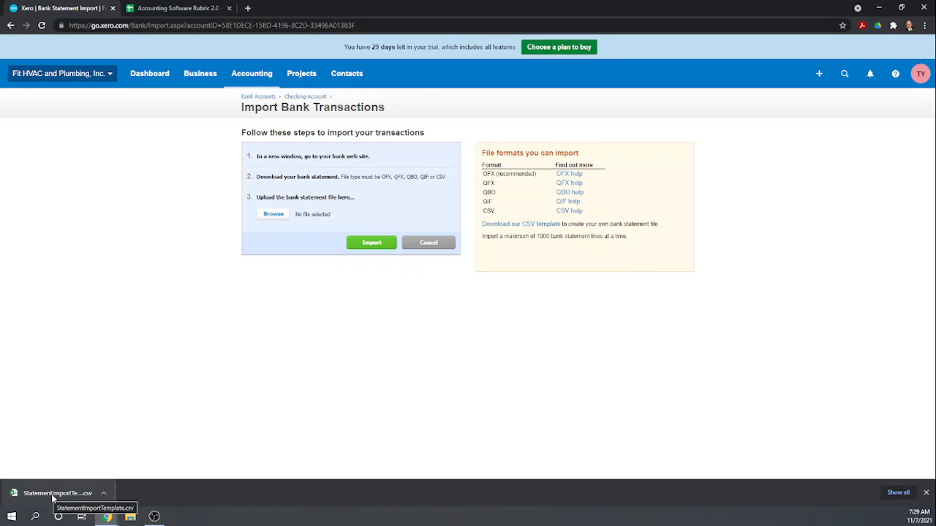
{"action": "left_click", "coordinate": [55, 494]}
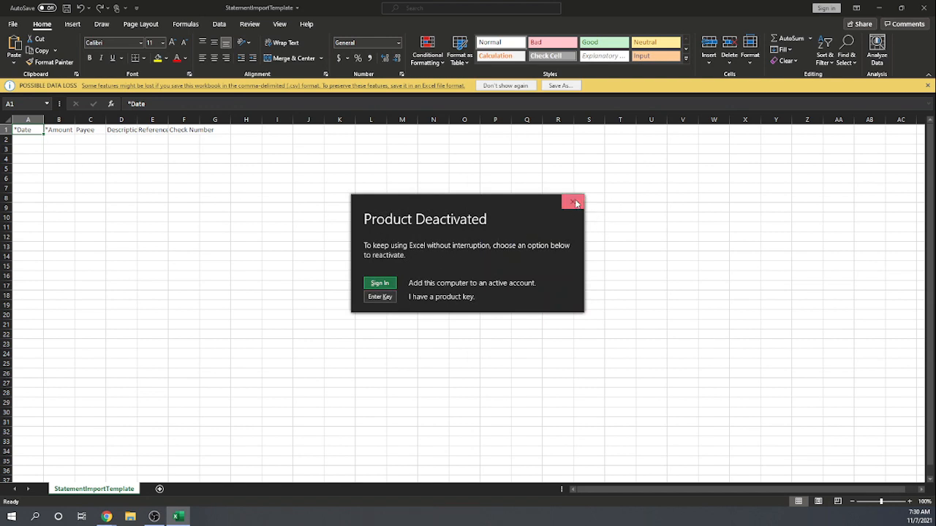
{"action": "left_click", "coordinate": [574, 203]}
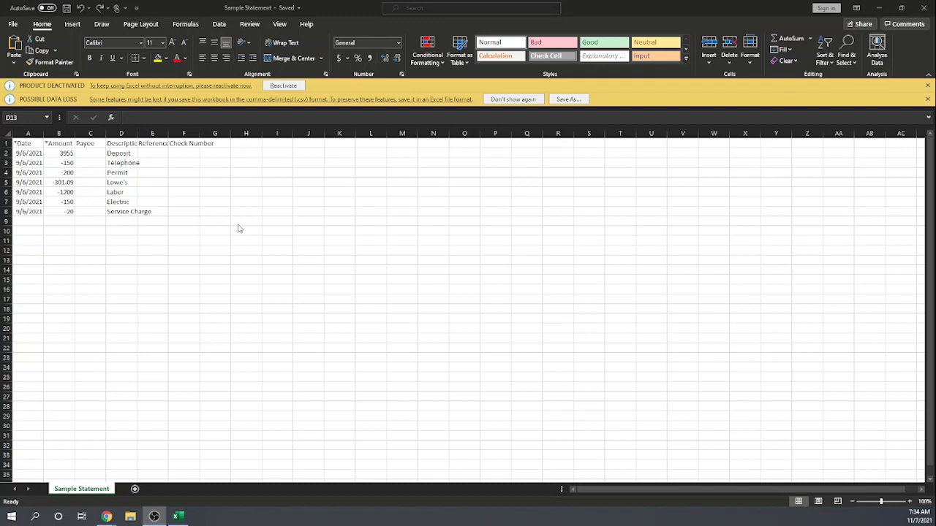
Return to the Xero import page and choose Sample Statement.csv from Downloads as the bank statement file
{"action": "left_click", "coordinate": [880, 8]}
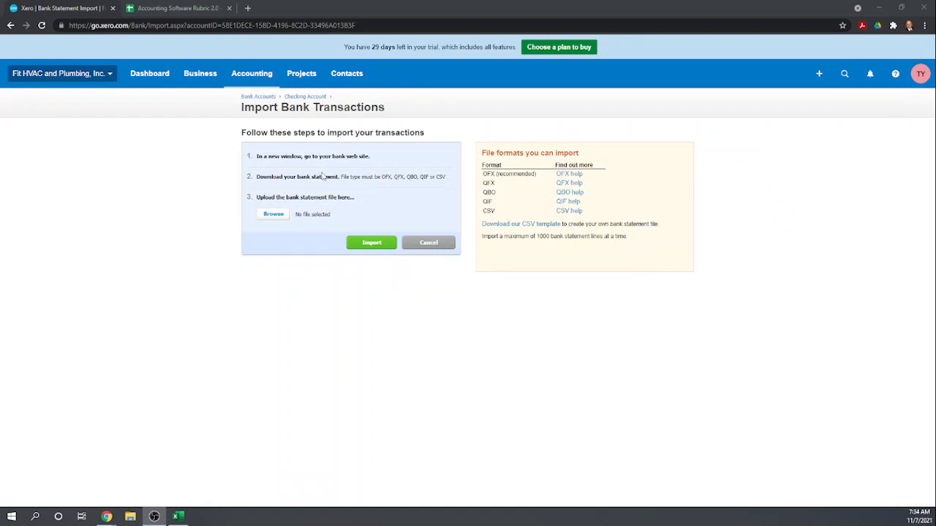
{"action": "left_click", "coordinate": [274, 215]}
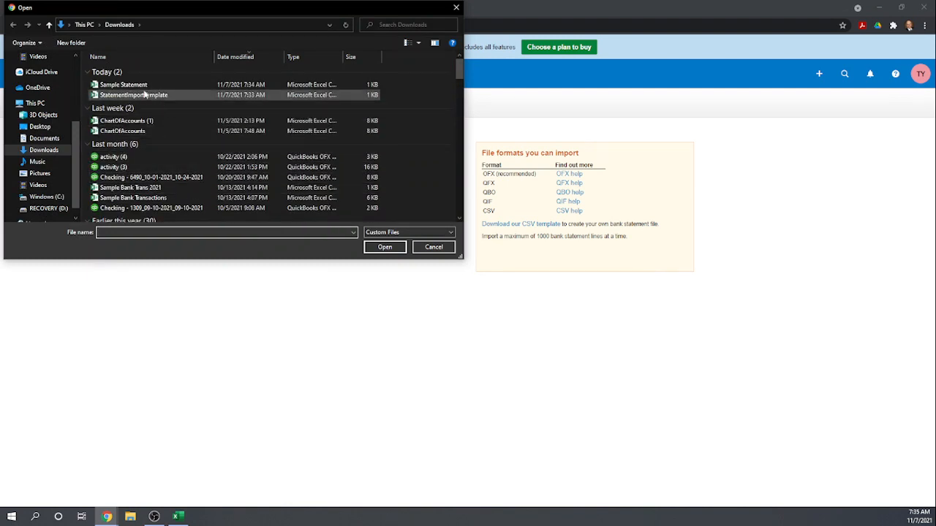
{"action": "double_click", "coordinate": [135, 85]}
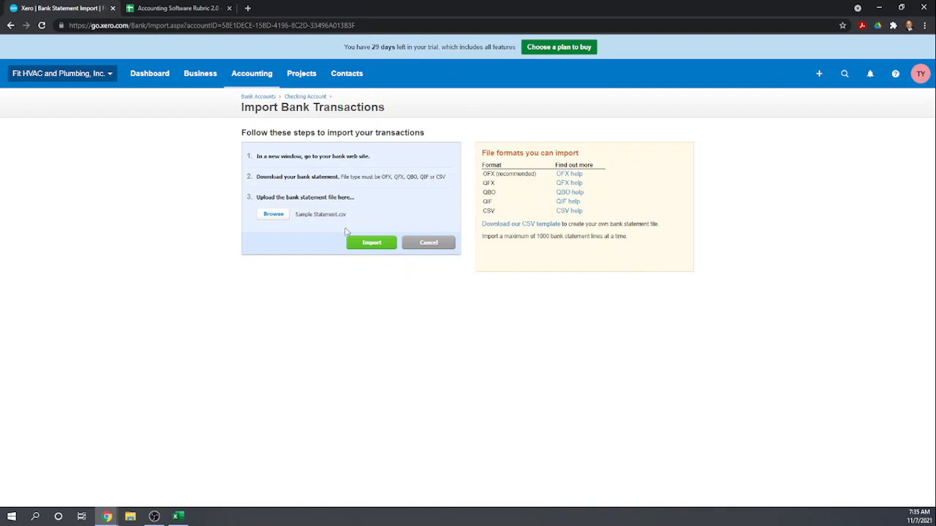
Import Sample Statement.csv into the Checking Account with the date format MM/DD/YYYY, leaving out the column heading line
{"action": "left_click", "coordinate": [370, 245]}
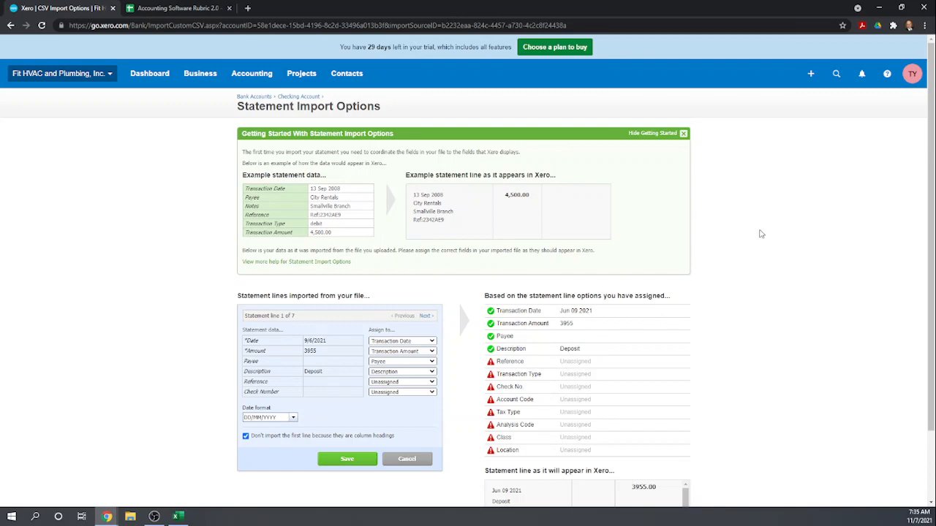
{"action": "scroll", "coordinate": [779, 212], "scroll_direction": "down", "scroll_amount": 1}
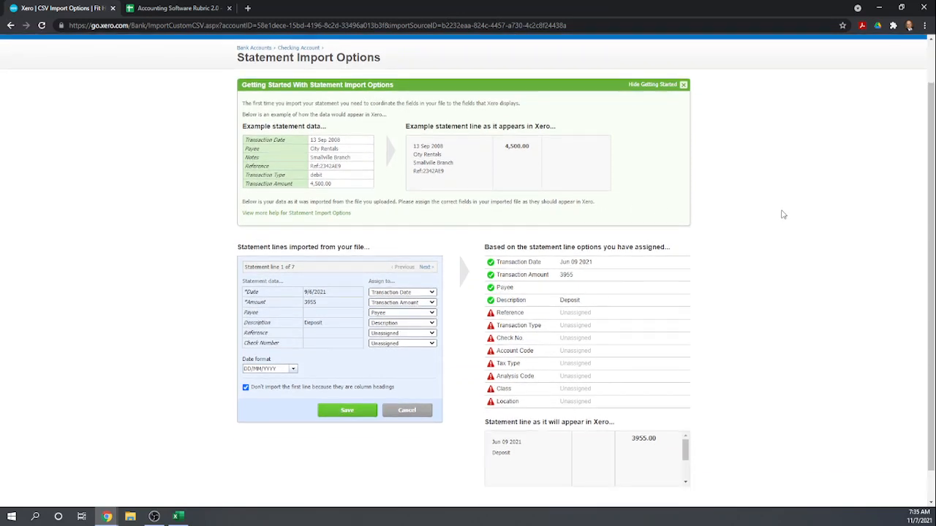
{"action": "scroll", "coordinate": [783, 214], "scroll_direction": "down", "scroll_amount": 1}
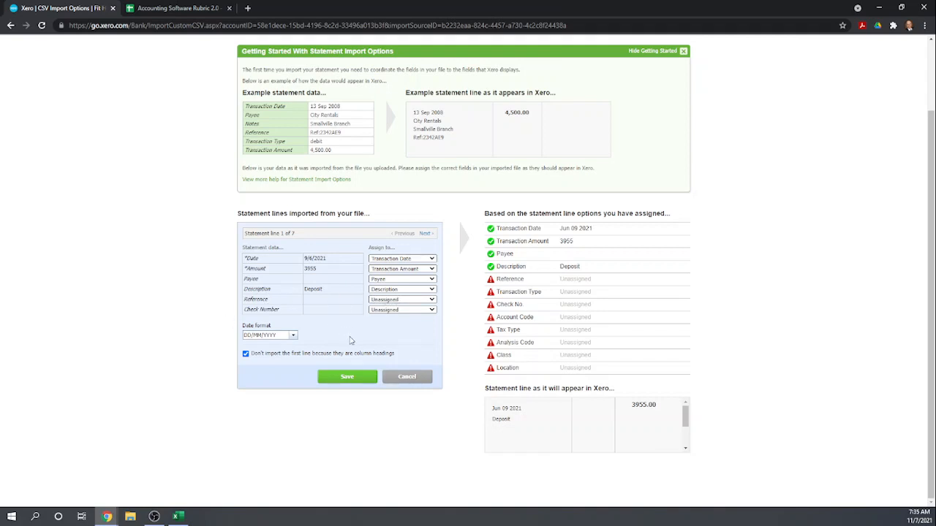
{"action": "left_click", "coordinate": [292, 335]}
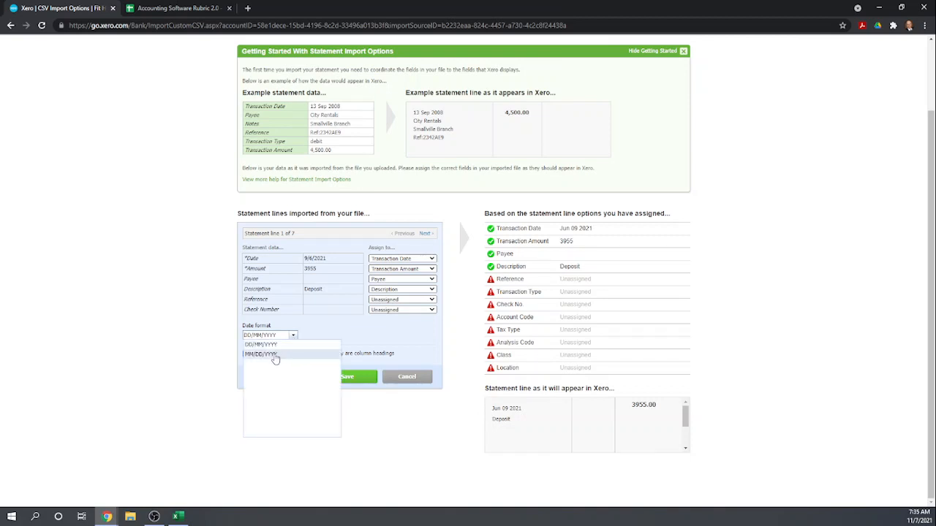
{"action": "left_click", "coordinate": [275, 355]}
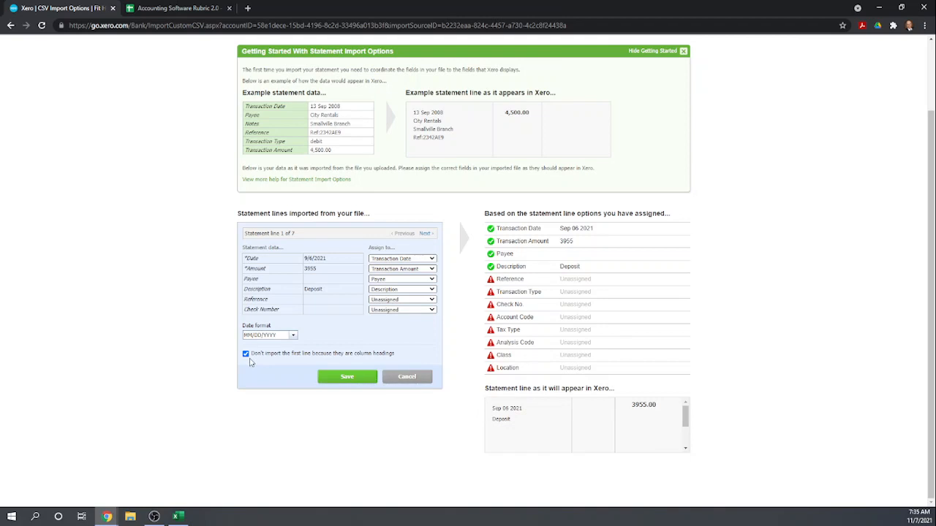
{"action": "left_click", "coordinate": [348, 378]}
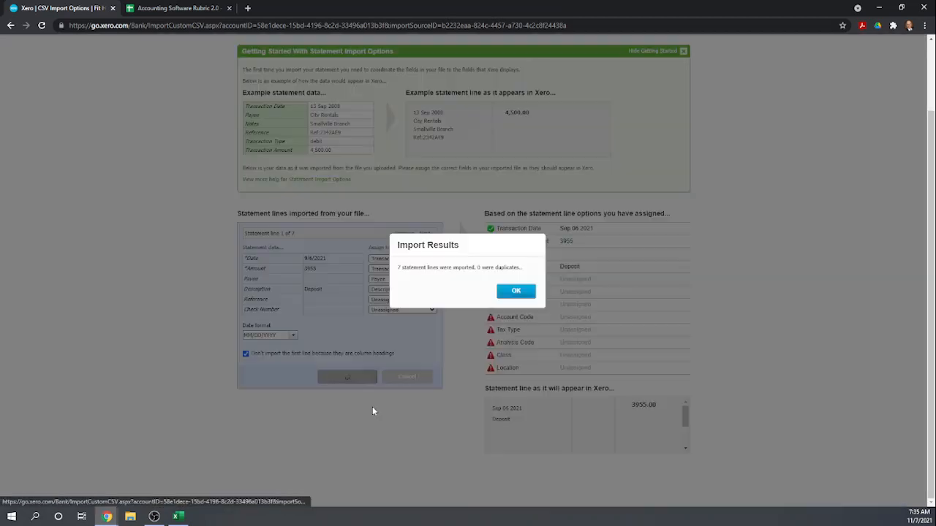
{"action": "left_click", "coordinate": [517, 293]}
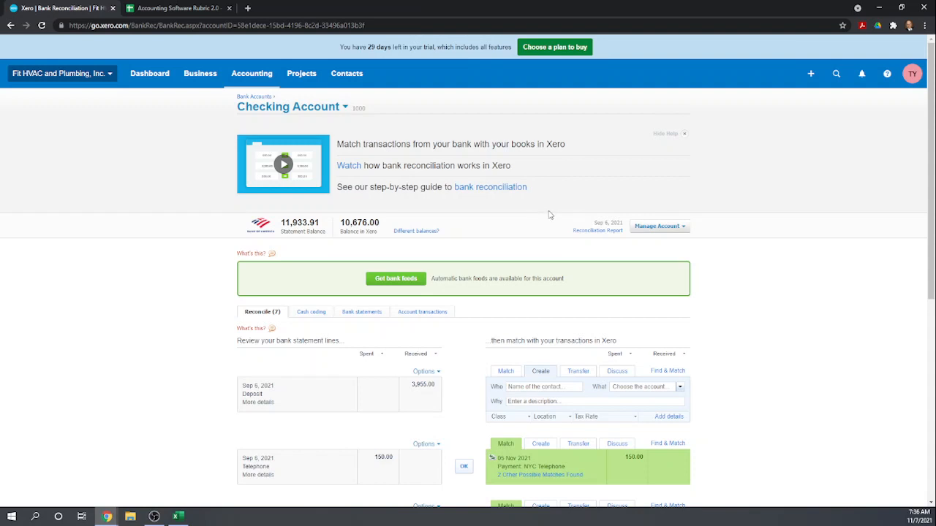
Review the imported statement lines against their suggested matches, and check the options available for the Deposit line
{"action": "scroll", "coordinate": [544, 215], "scroll_direction": "down", "scroll_amount": 1}
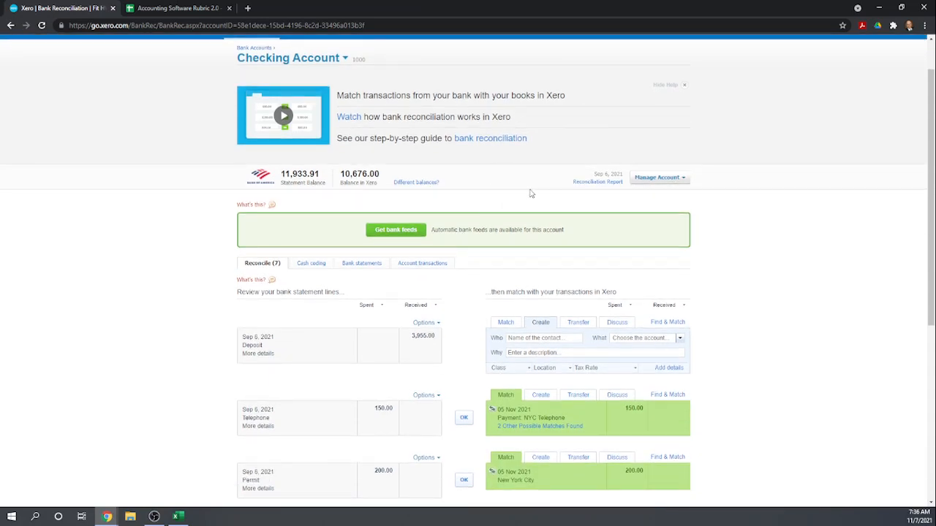
{"action": "scroll", "coordinate": [532, 194], "scroll_direction": "down", "scroll_amount": 1}
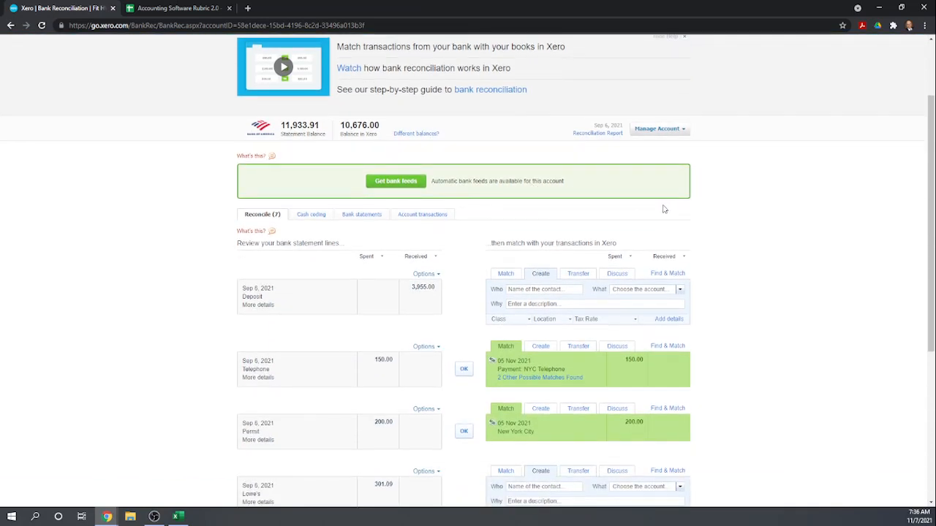
{"action": "scroll", "coordinate": [713, 216], "scroll_direction": "down", "scroll_amount": 1}
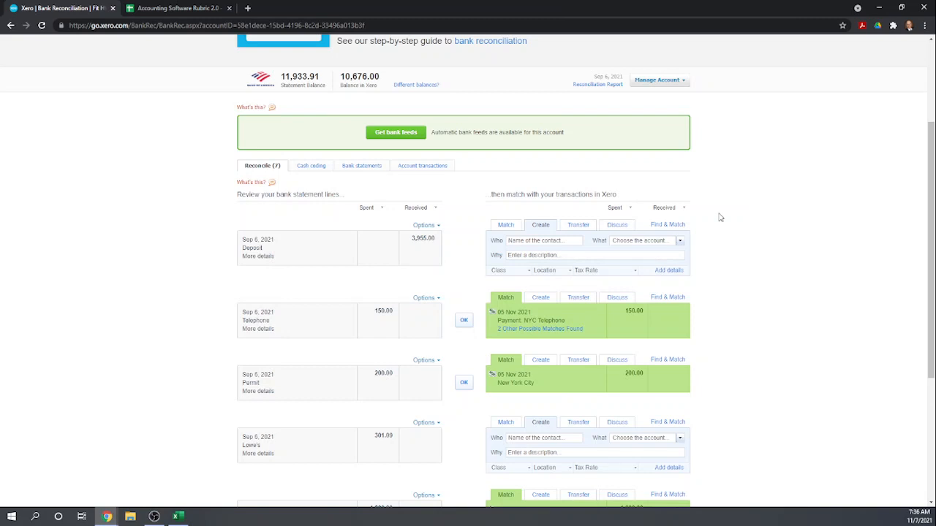
{"action": "left_click", "coordinate": [438, 227]}
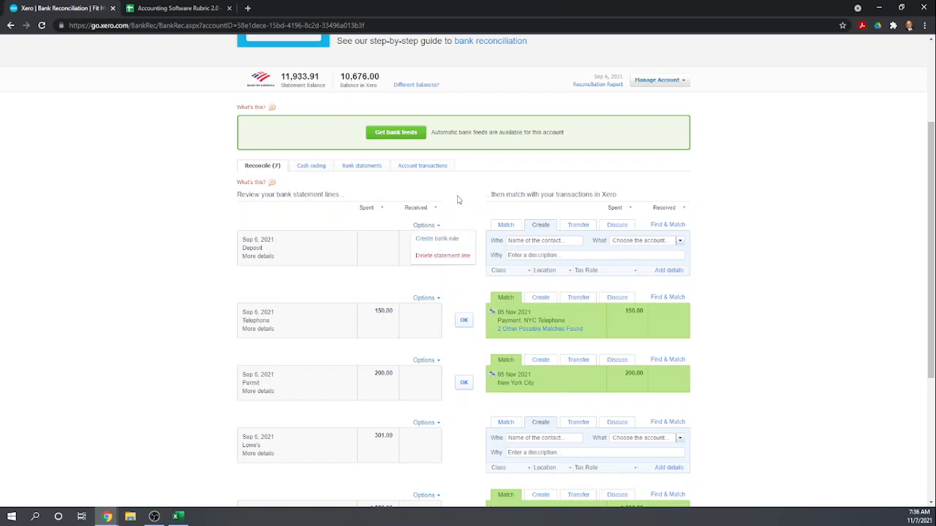
{"action": "left_click", "coordinate": [460, 199]}
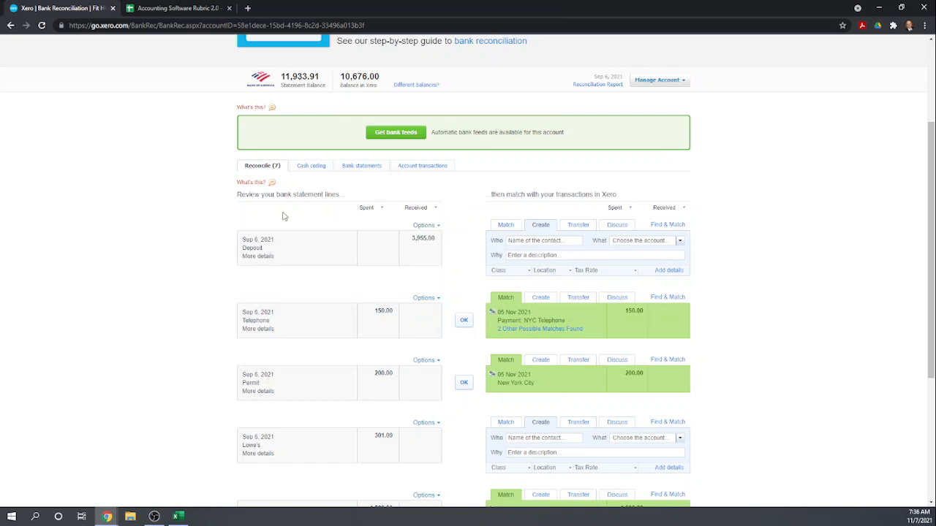
{"action": "scroll", "coordinate": [307, 214], "scroll_direction": "down", "scroll_amount": 1}
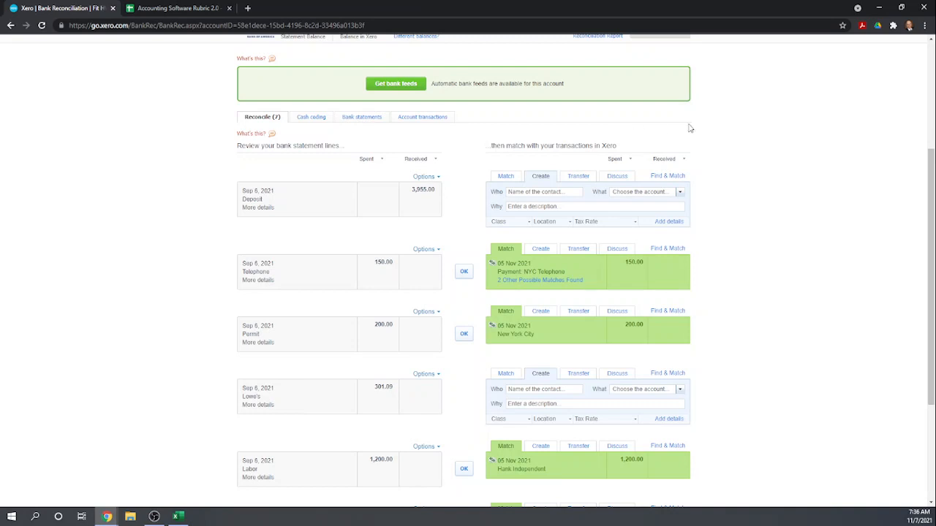
{"action": "scroll", "coordinate": [713, 155], "scroll_direction": "down", "scroll_amount": 1}
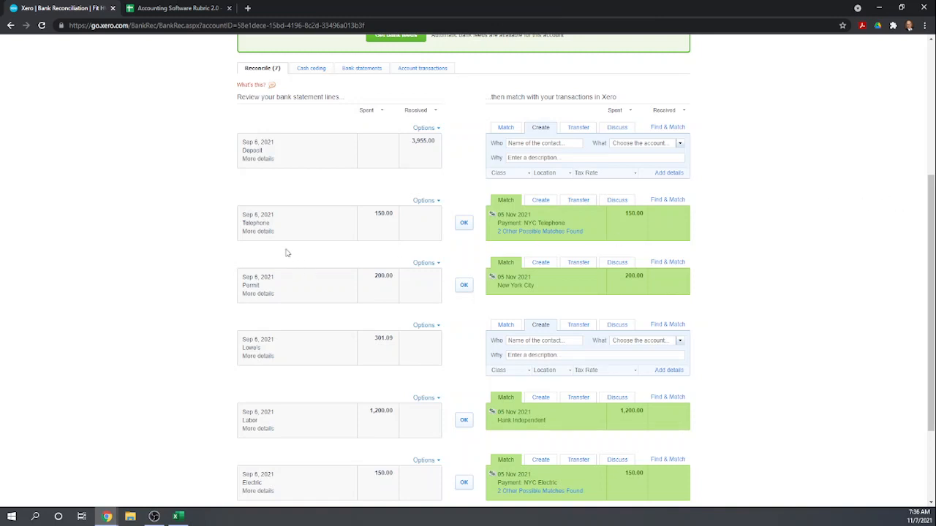
Check the Telephone line's statement details, and accept the suggested matches for the Telephone, Permit, Labor and Electric lines
{"action": "left_click", "coordinate": [259, 231]}
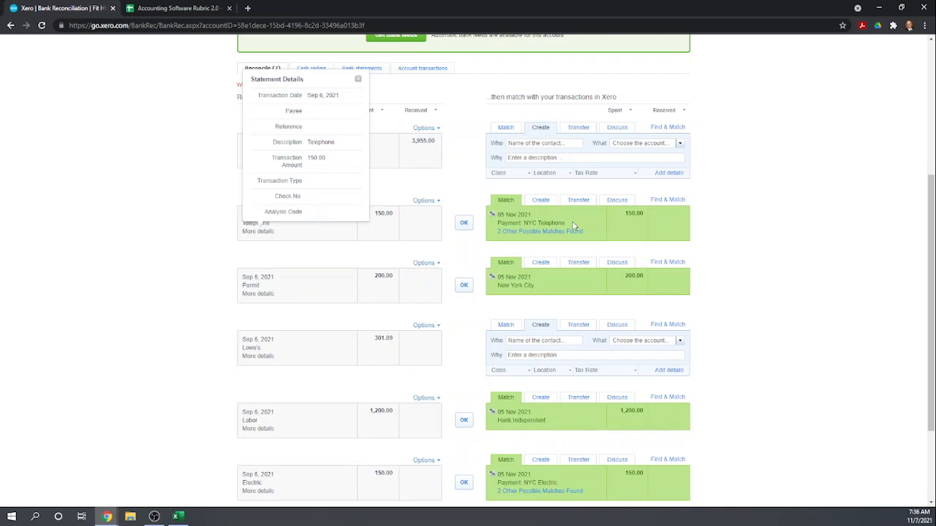
{"action": "left_click", "coordinate": [464, 224]}
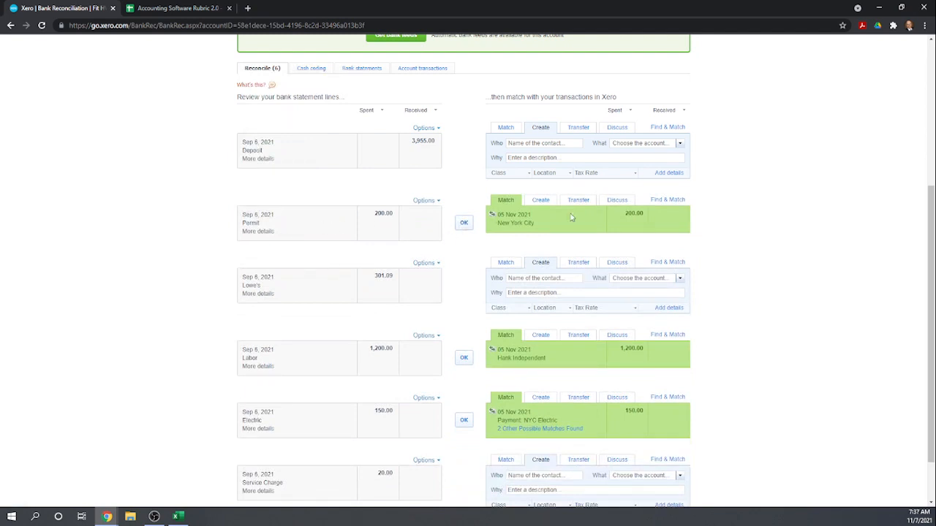
{"action": "left_click", "coordinate": [464, 224]}
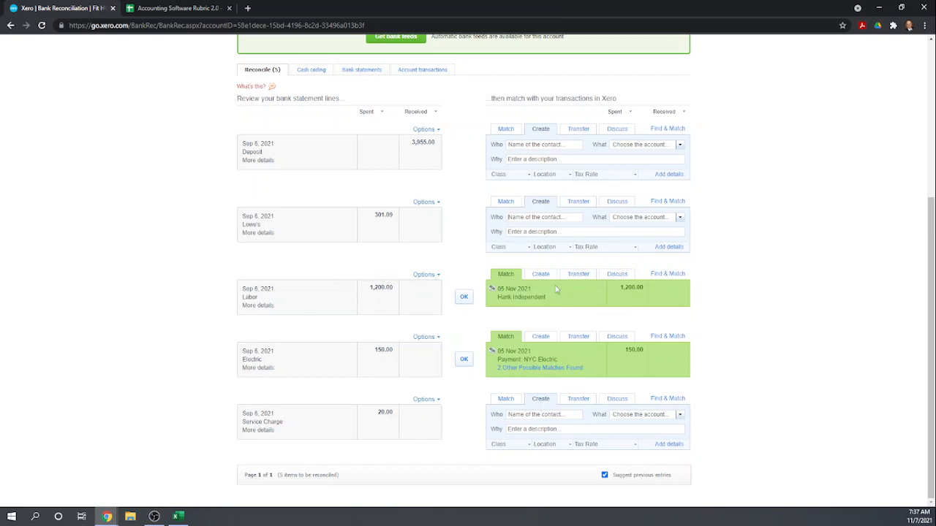
{"action": "left_click", "coordinate": [466, 298]}
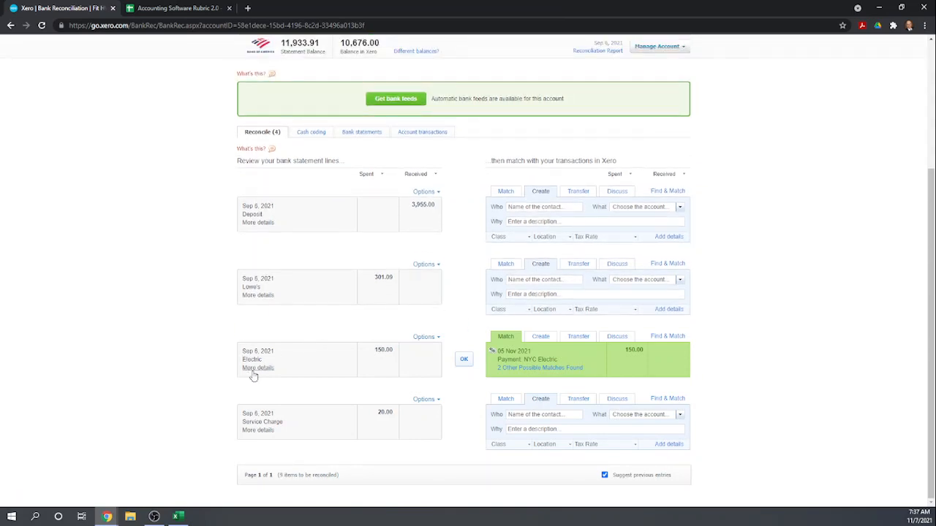
{"action": "left_click", "coordinate": [465, 359]}
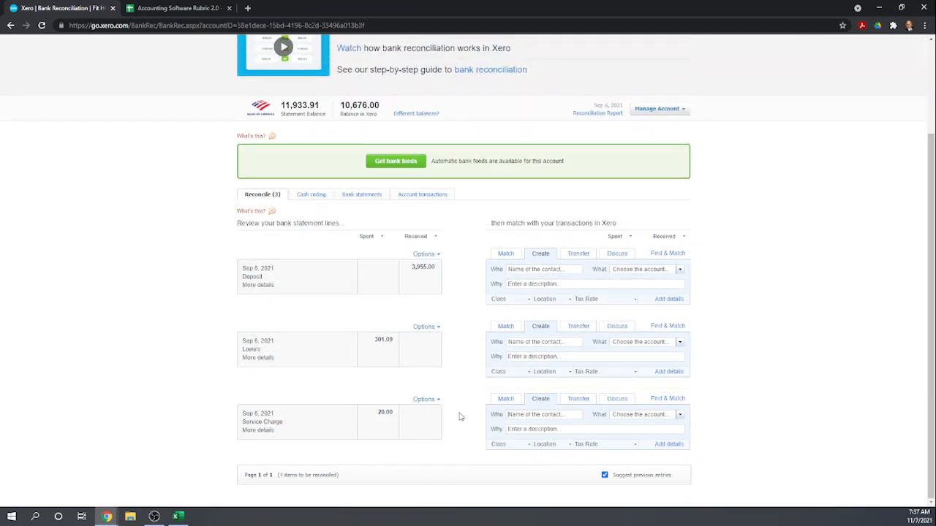
Reconcile the Lowe's statement line as a new transaction with contact Lowe's, account 7150 - Other Expense and description Tools
{"action": "left_click", "coordinate": [522, 340]}
{"action": "type", "text": "Lowe"}
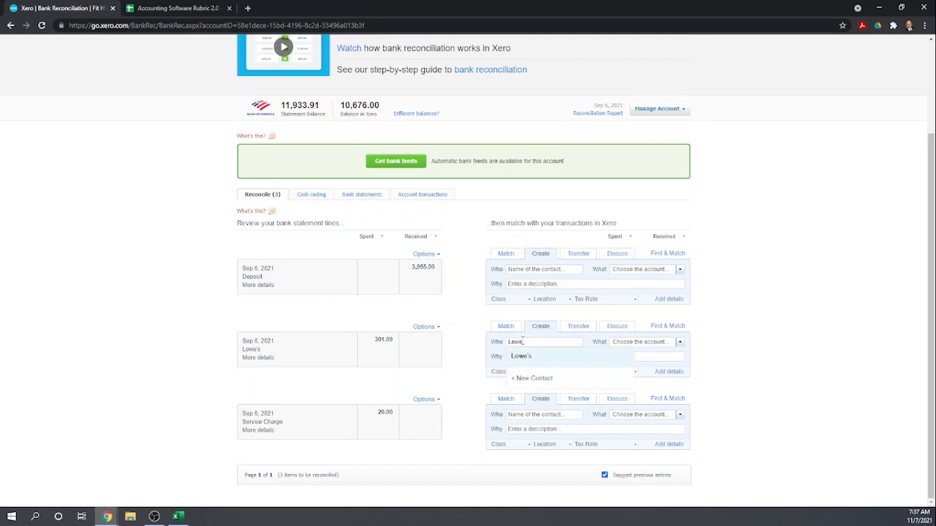
{"action": "type", "text": "'s"}
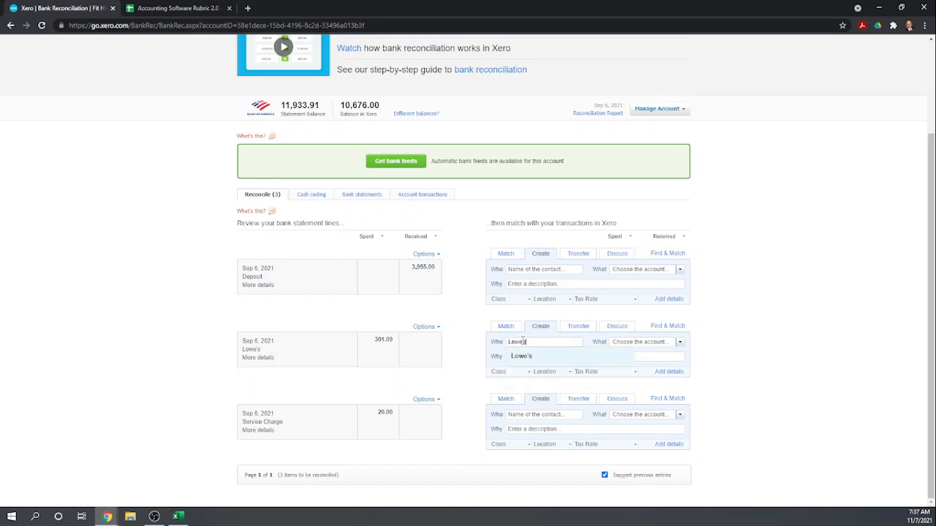
{"action": "left_click", "coordinate": [515, 360]}
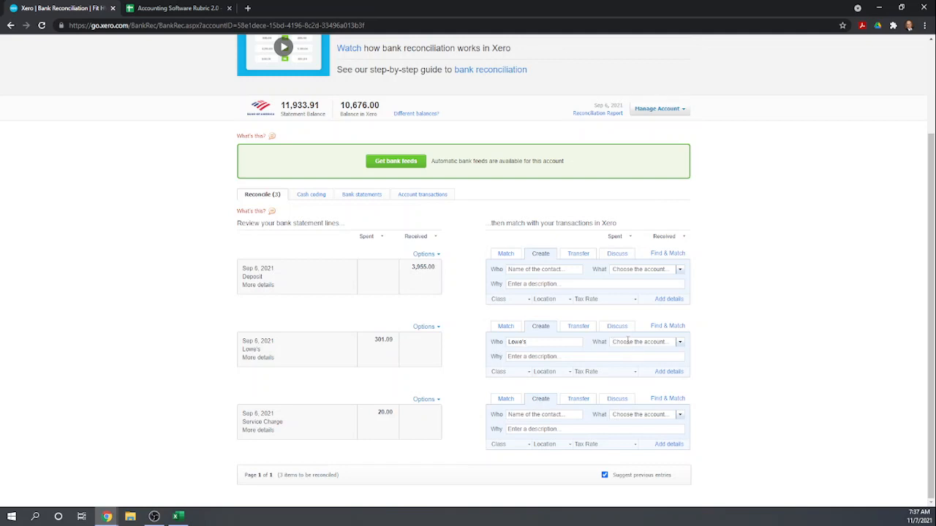
{"action": "type", "text": "to"}
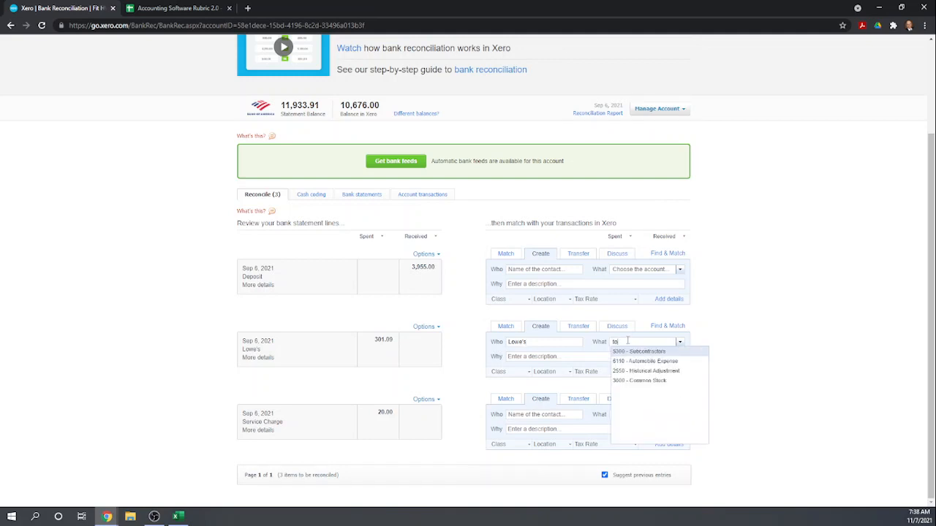
{"action": "key", "text": "BackSpace"}
{"action": "key", "text": "BackSpace"}
{"action": "type", "text": "oth"}
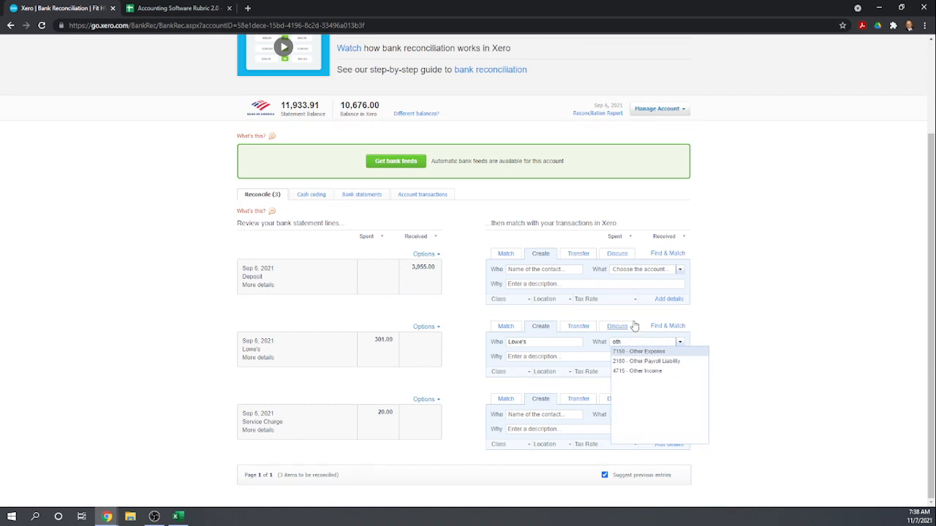
{"action": "left_click", "coordinate": [648, 353]}
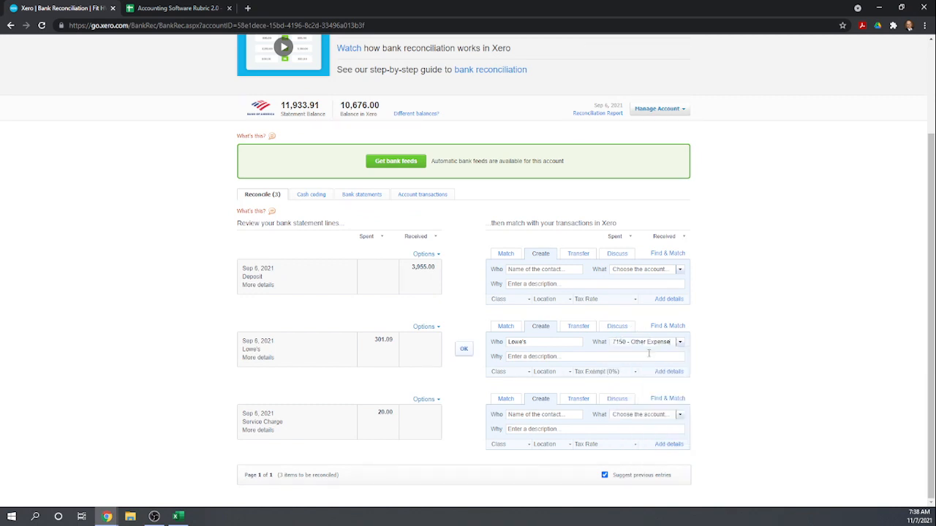
{"action": "left_click", "coordinate": [552, 357]}
{"action": "type", "text": "Tools"}
{"action": "left_click", "coordinate": [463, 349]}
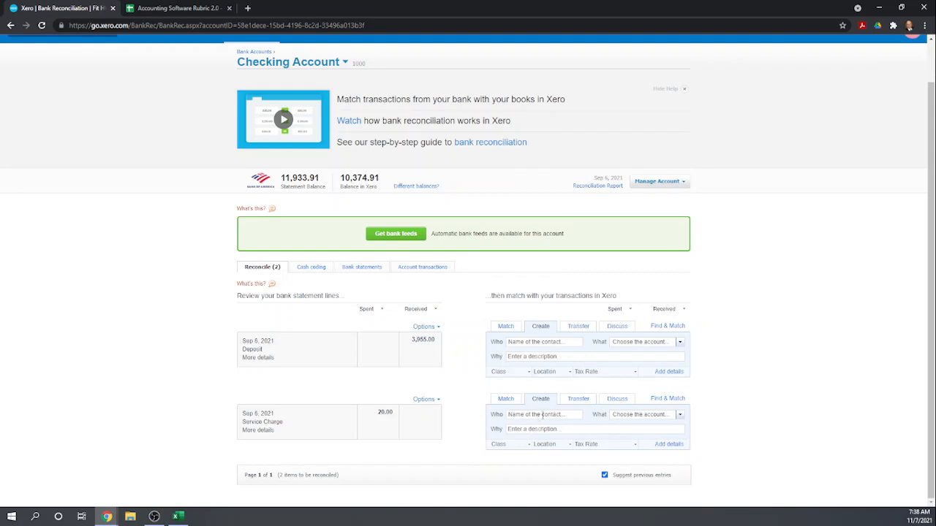
Code the Service Charge line to contact Bank of America and account 6040 - Bank Service Charges, with the description Service Charge
{"action": "left_click", "coordinate": [542, 415]}
{"action": "type", "text": "Bank of America"}
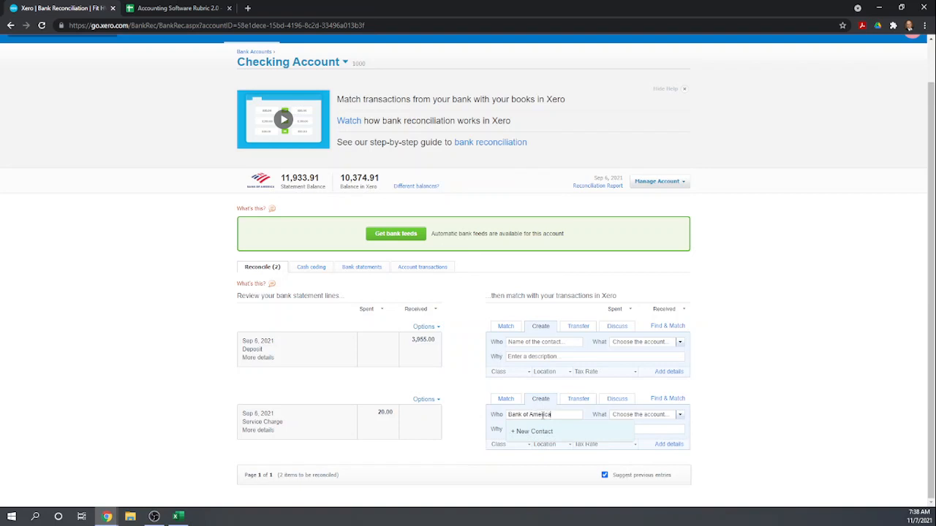
{"action": "left_click", "coordinate": [613, 415]}
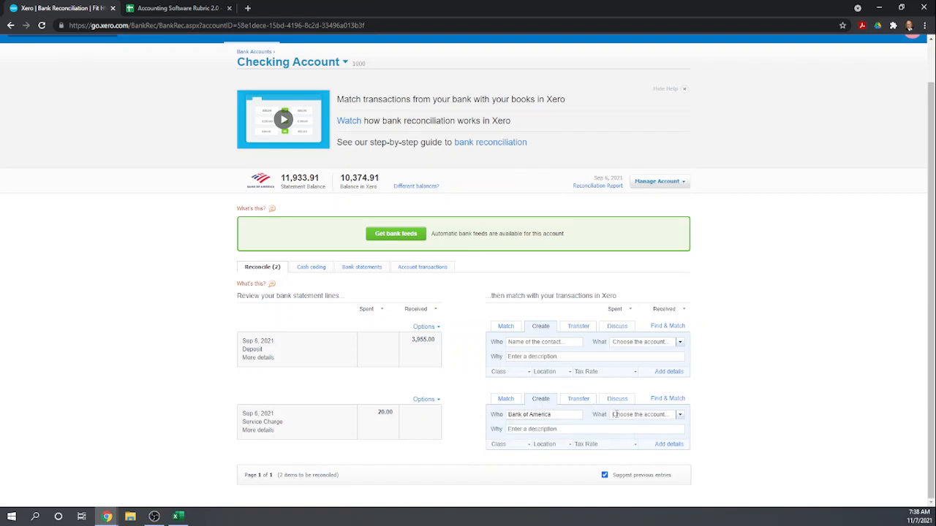
{"action": "type", "text": "bank"}
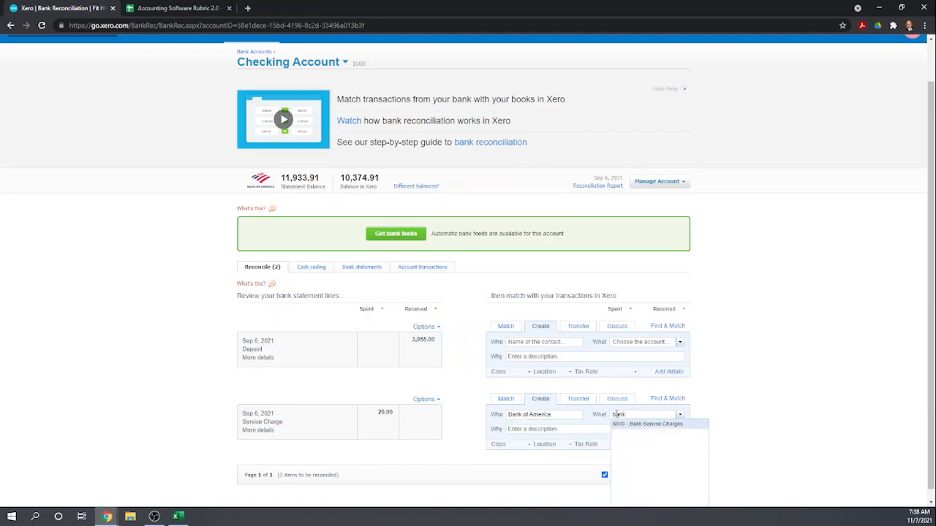
{"action": "left_click", "coordinate": [634, 427]}
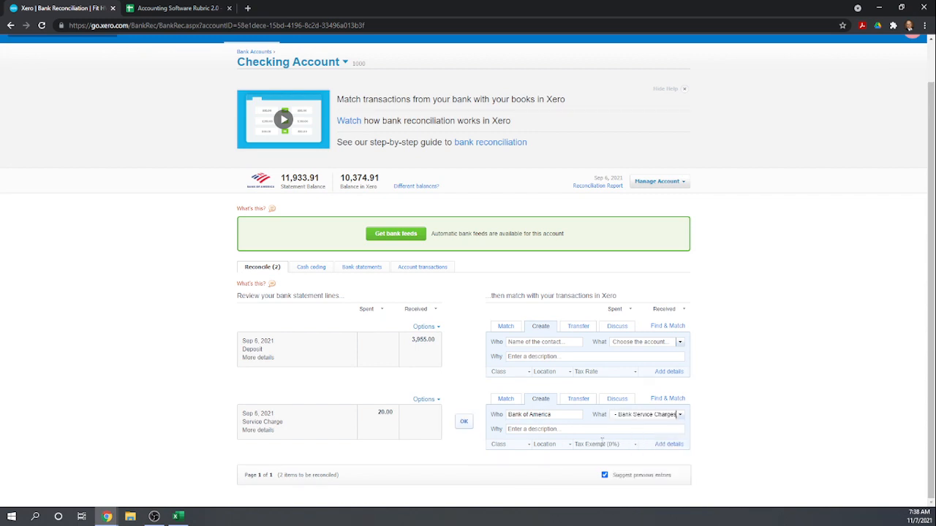
{"action": "left_click", "coordinate": [582, 429]}
{"action": "type", "text": "BAnk"}
{"action": "key", "text": "BackSpace"}
{"action": "key", "text": "BackSpace"}
{"action": "type", "text": "Ser"}
Assign the class Admin and the location New York to the Service Charge line
{"action": "scroll", "coordinate": [584, 429], "scroll_direction": "up", "scroll_amount": 1}
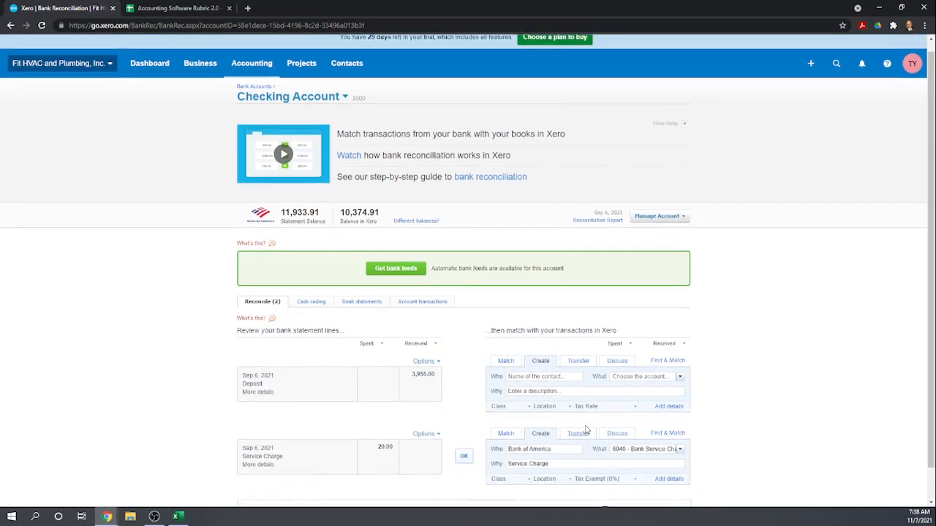
{"action": "scroll", "coordinate": [542, 453], "scroll_direction": "down", "scroll_amount": 1}
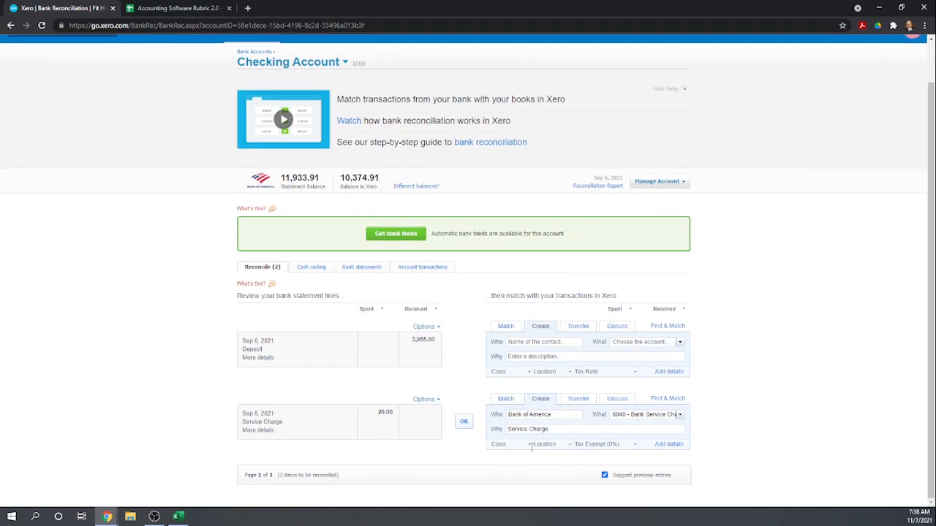
{"action": "left_click", "coordinate": [528, 445]}
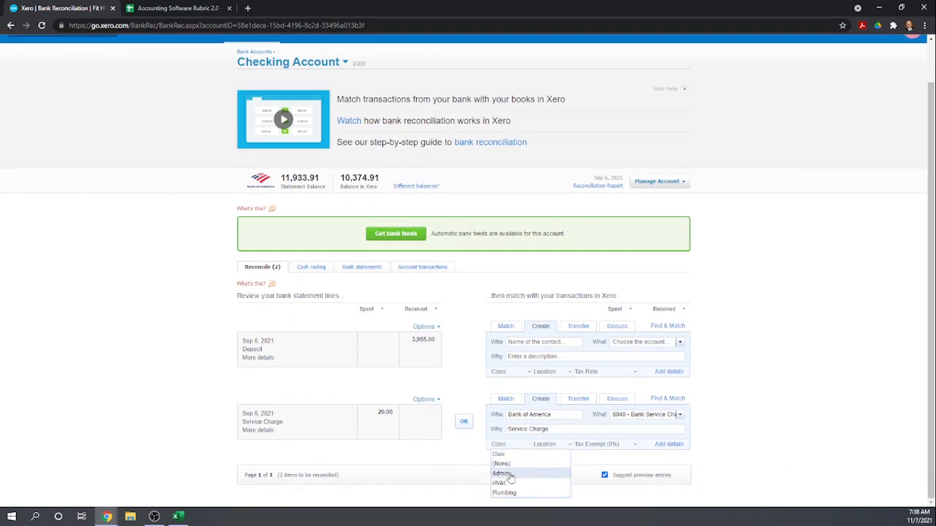
{"action": "left_click", "coordinate": [510, 475]}
{"action": "left_click", "coordinate": [569, 447]}
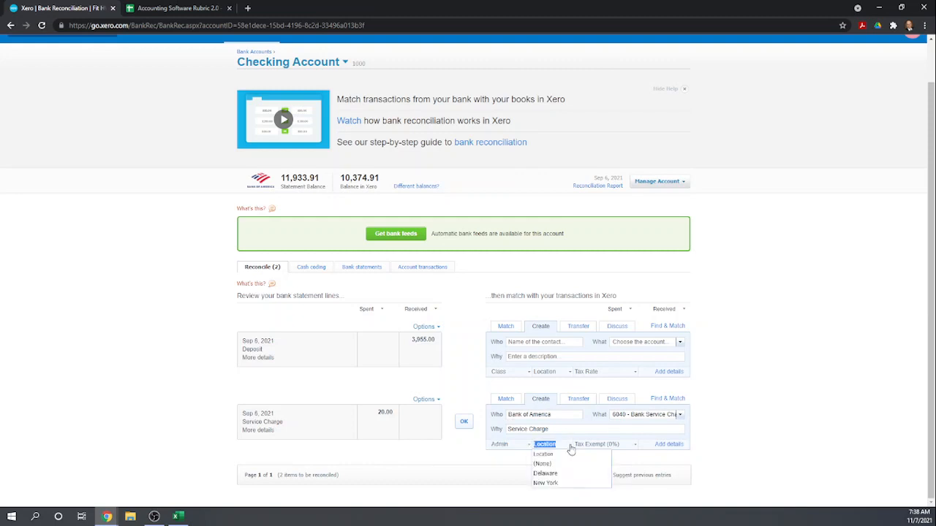
{"action": "left_click", "coordinate": [558, 484]}
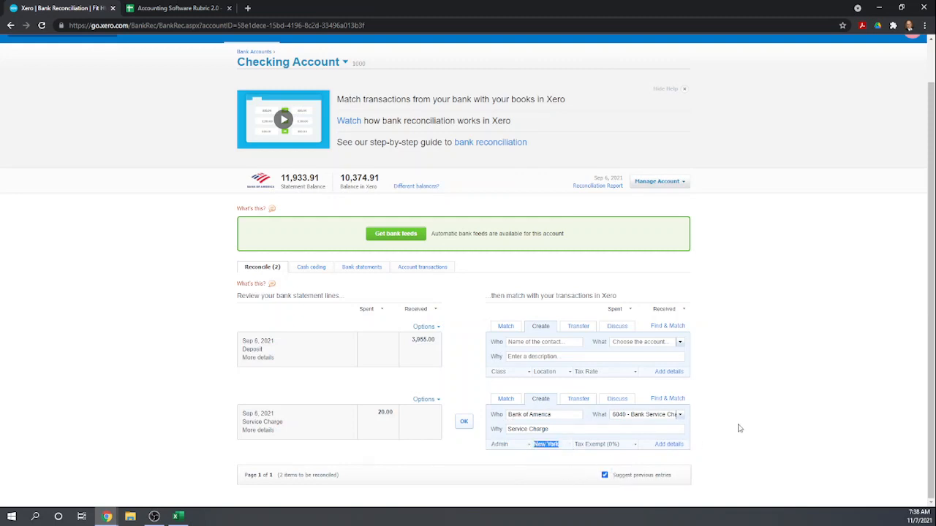
Check the Service Charge line's detailed transaction form without saving it, and reconcile the line with its Bank of America coding
{"action": "left_click", "coordinate": [669, 445]}
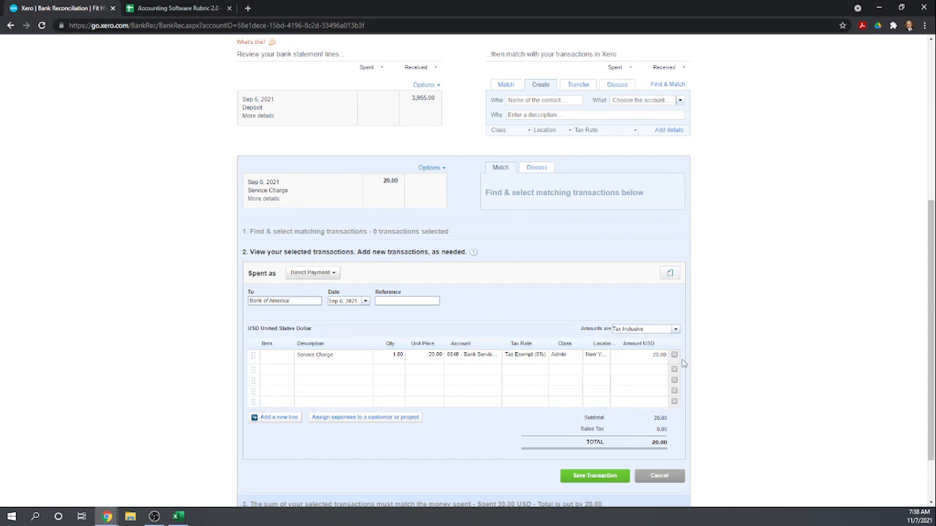
{"action": "left_click", "coordinate": [661, 476]}
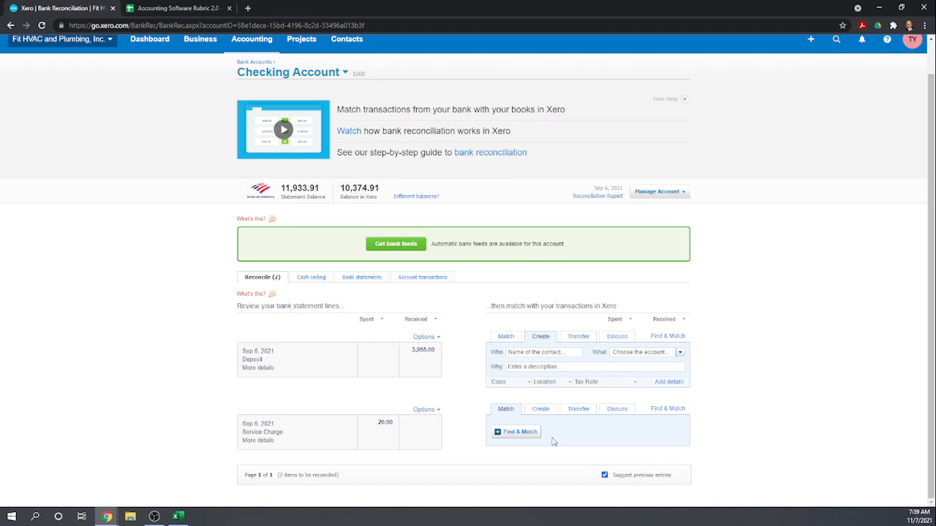
{"action": "left_click", "coordinate": [540, 411]}
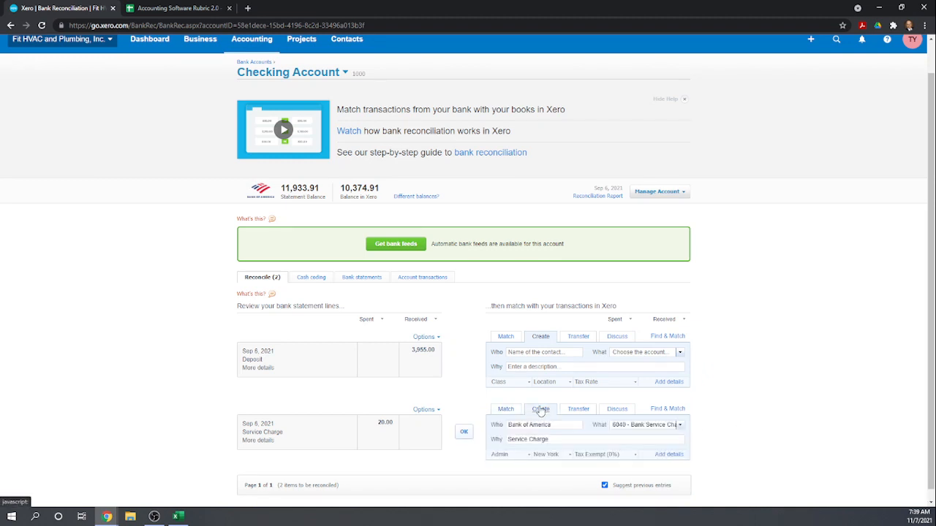
{"action": "left_click", "coordinate": [463, 433]}
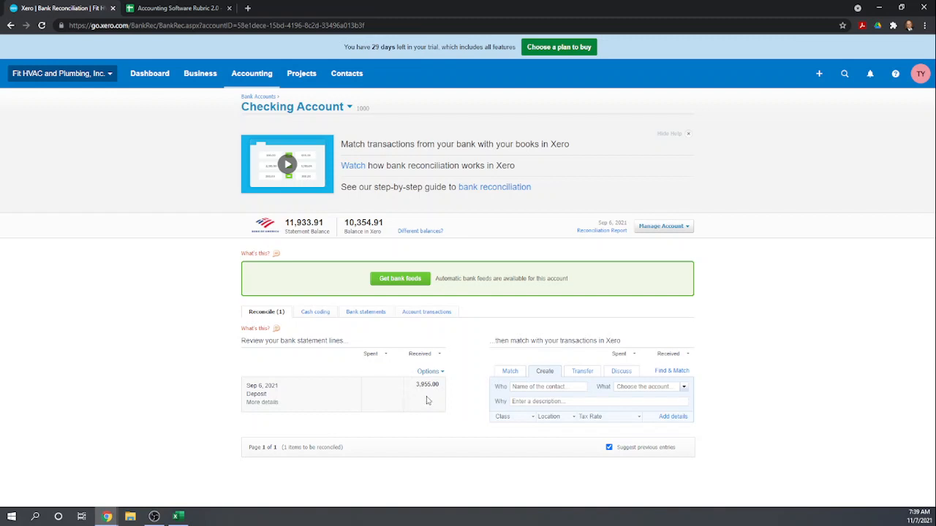
Match the Deposit line to the multiple items, Big-Time Diner and Walk in Customer transactions, and reconcile it
{"action": "left_click", "coordinate": [510, 372]}
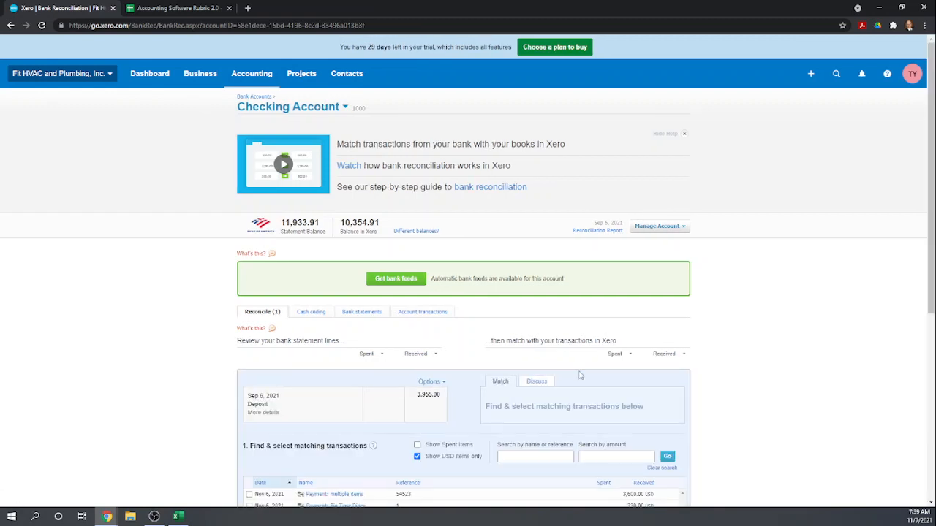
{"action": "scroll", "coordinate": [644, 366], "scroll_direction": "down", "scroll_amount": 3}
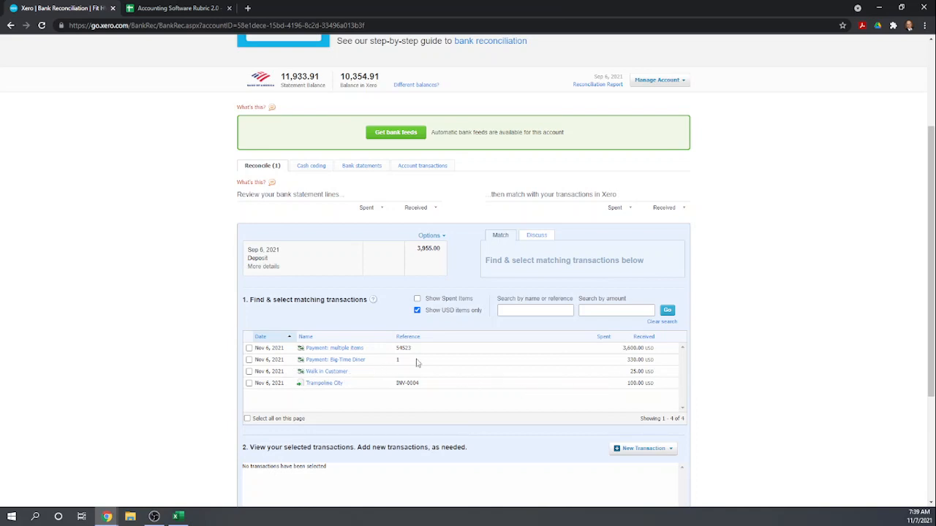
{"action": "left_click", "coordinate": [248, 349]}
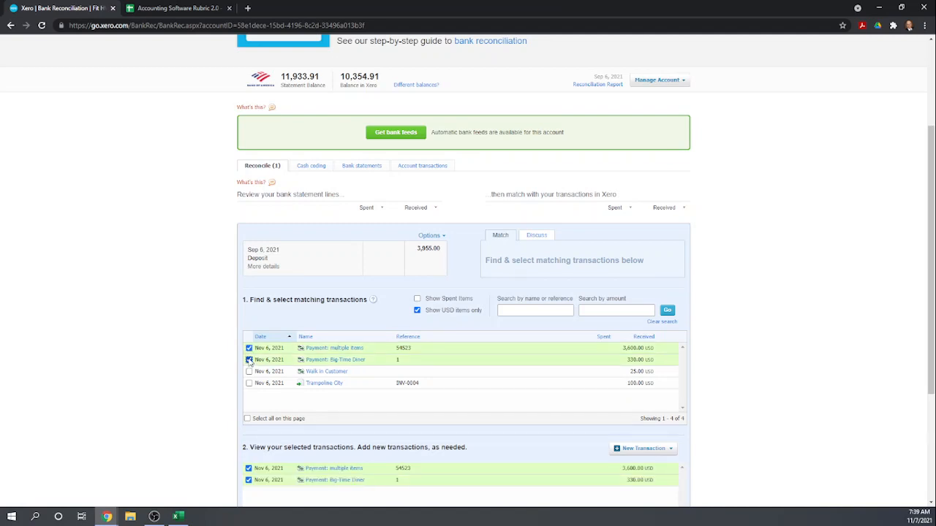
{"action": "left_click", "coordinate": [249, 371]}
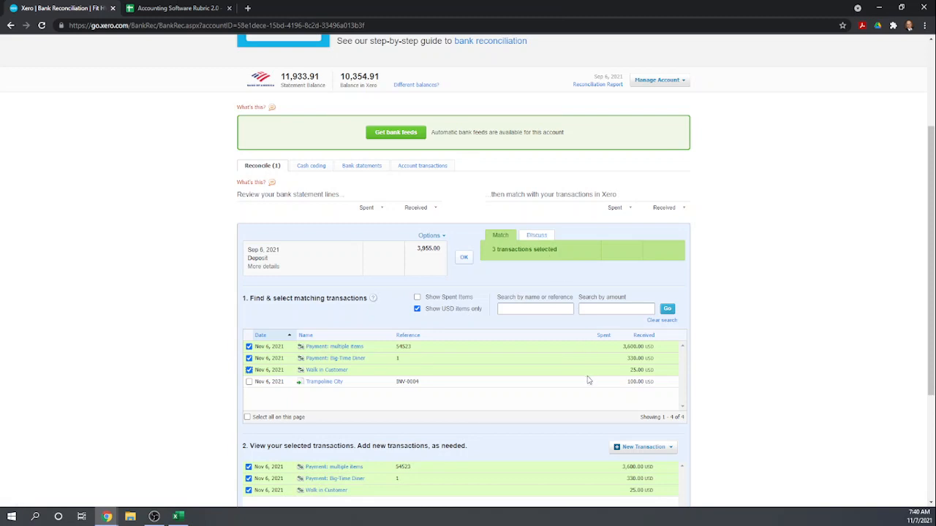
{"action": "scroll", "coordinate": [589, 381], "scroll_direction": "down", "scroll_amount": 1}
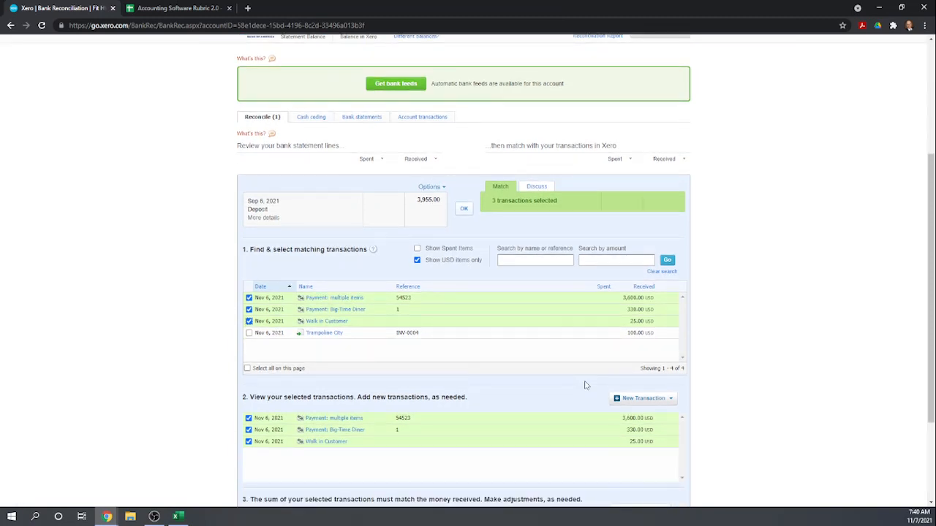
{"action": "left_click", "coordinate": [464, 210]}
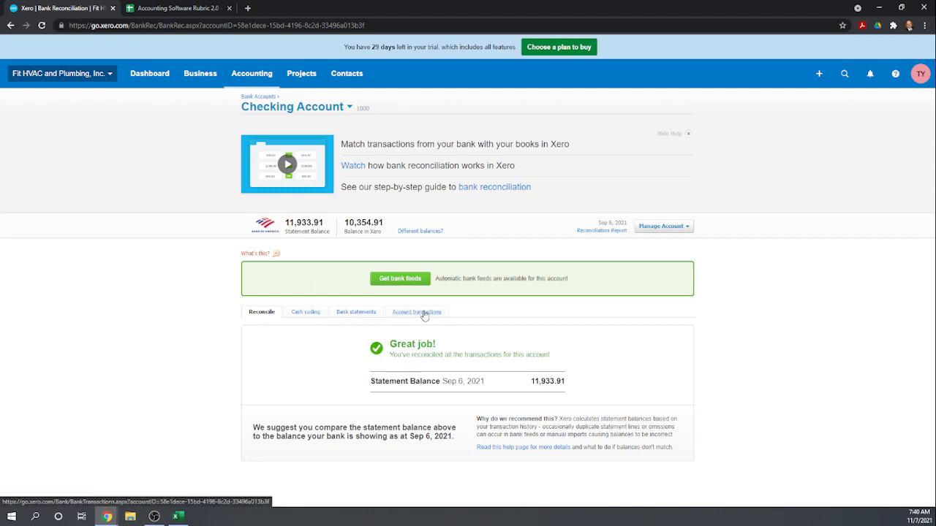
Review the Checking Account's transactions list for each item's source and reconciliation status
{"action": "left_click", "coordinate": [424, 313]}
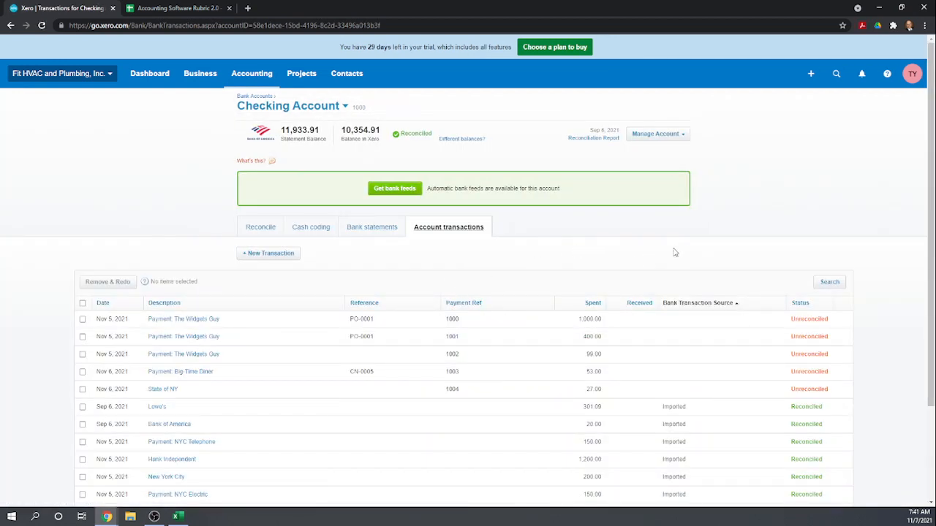
{"action": "scroll", "coordinate": [701, 248], "scroll_direction": "down", "scroll_amount": 2}
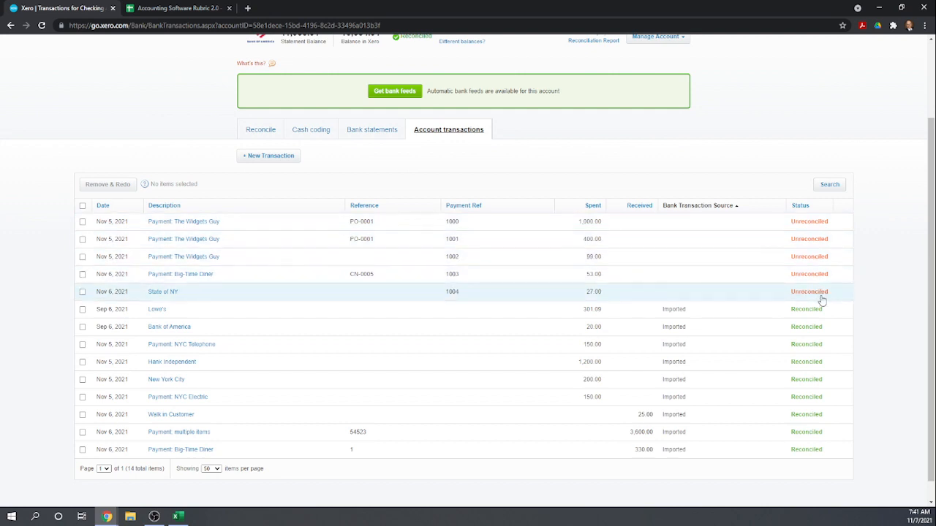
{"action": "scroll", "coordinate": [821, 300], "scroll_direction": "down", "scroll_amount": 1}
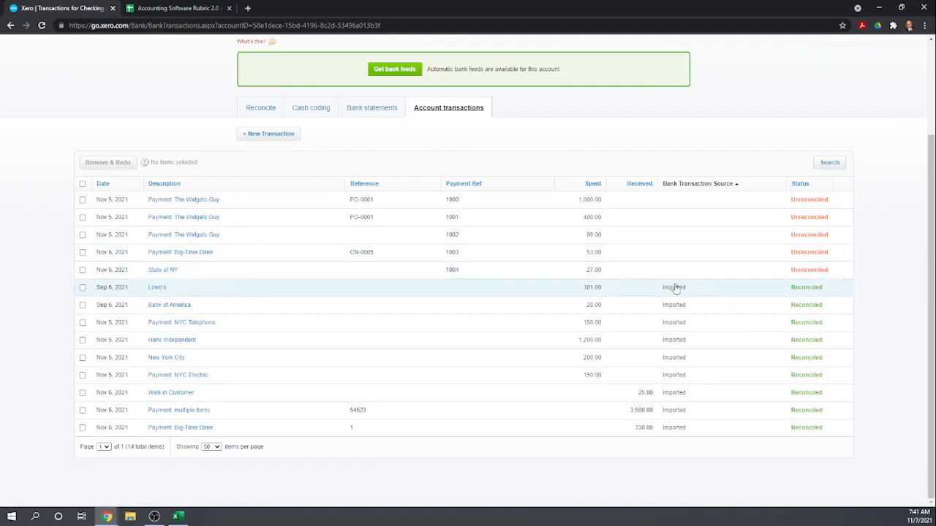
{"action": "scroll", "coordinate": [491, 420], "scroll_direction": "up", "scroll_amount": 2}
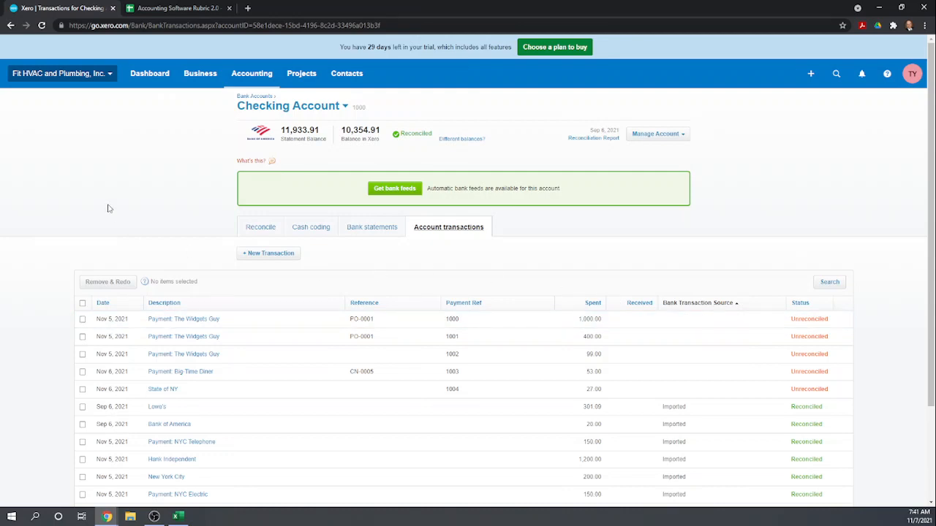
Switch to the Accounting Software Rubric 2.0 spreadsheet and score Open Bank Reconciliation as 1 in H98
{"action": "left_click", "coordinate": [175, 8]}
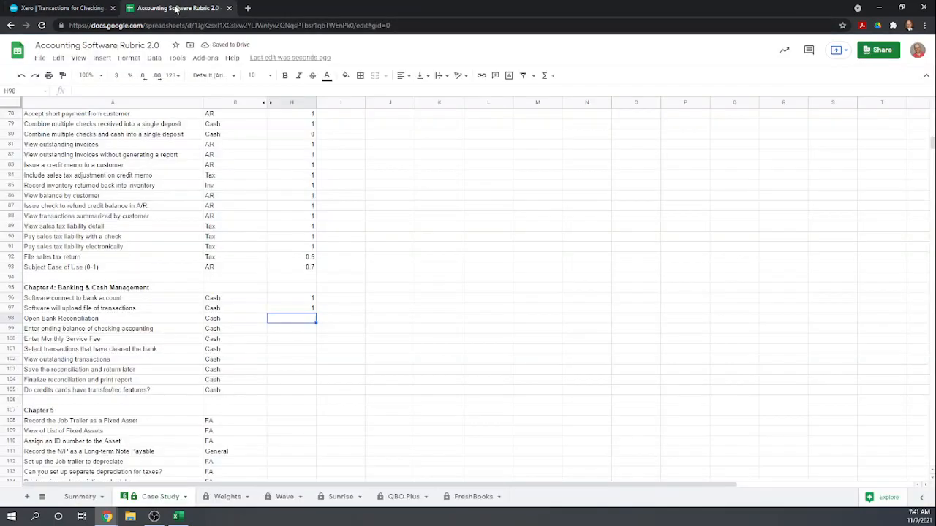
{"action": "scroll", "coordinate": [342, 241], "scroll_direction": "down", "scroll_amount": 2}
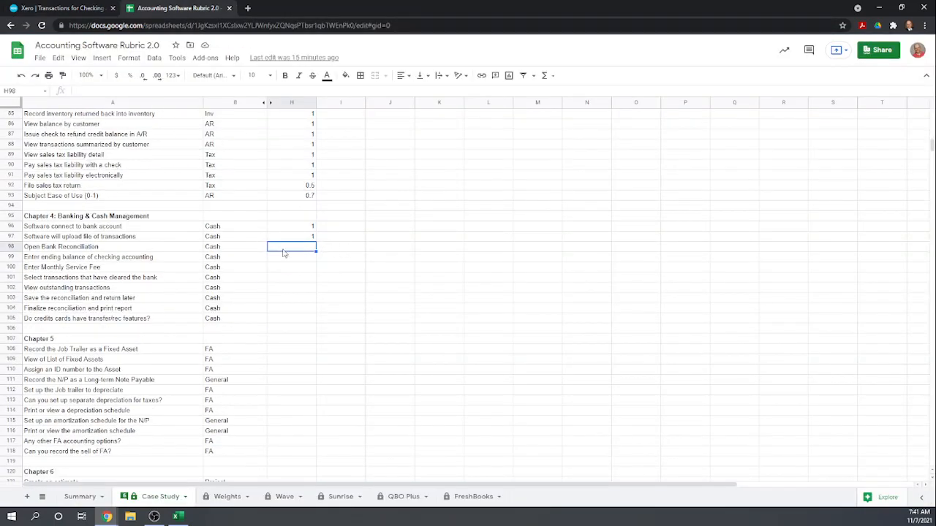
{"action": "key", "text": "ctrl+Right"}
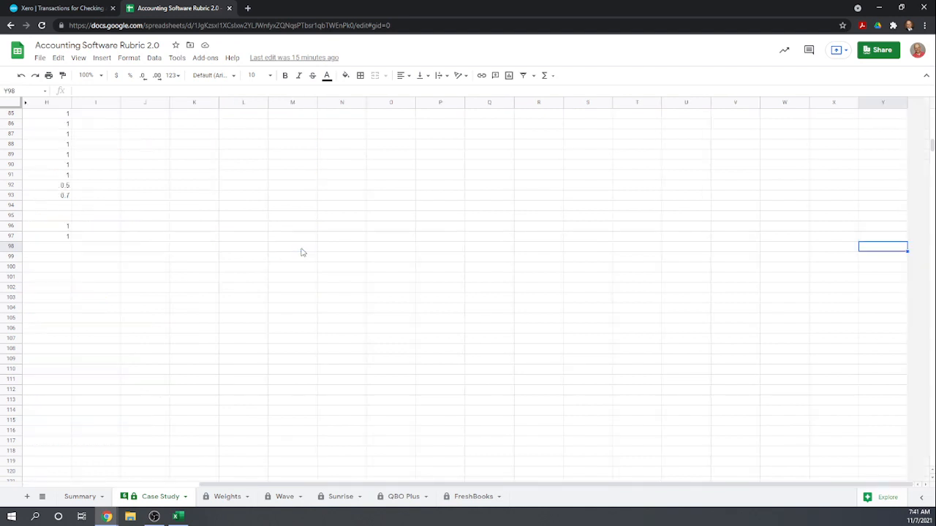
{"action": "key", "text": "Left"}
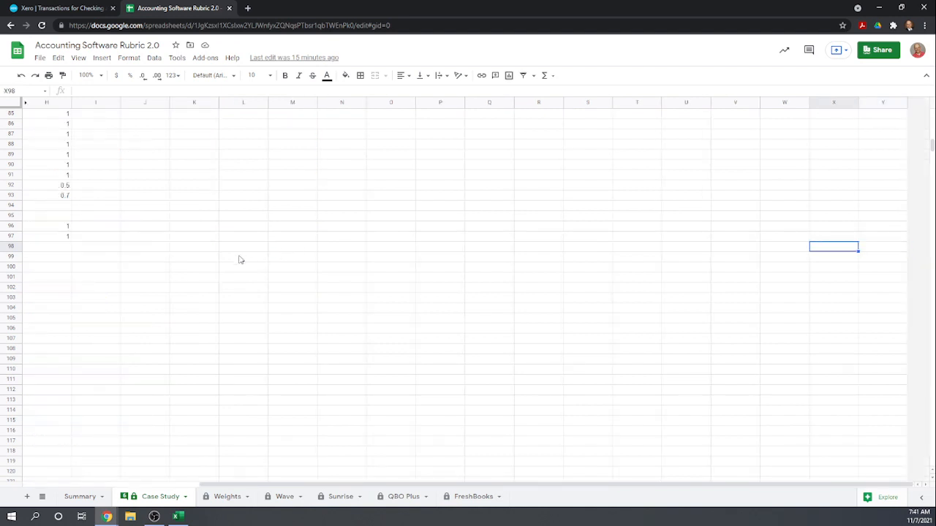
{"action": "key", "text": "Home"}
{"action": "key", "text": "Right"}
{"action": "key", "text": "Right"}
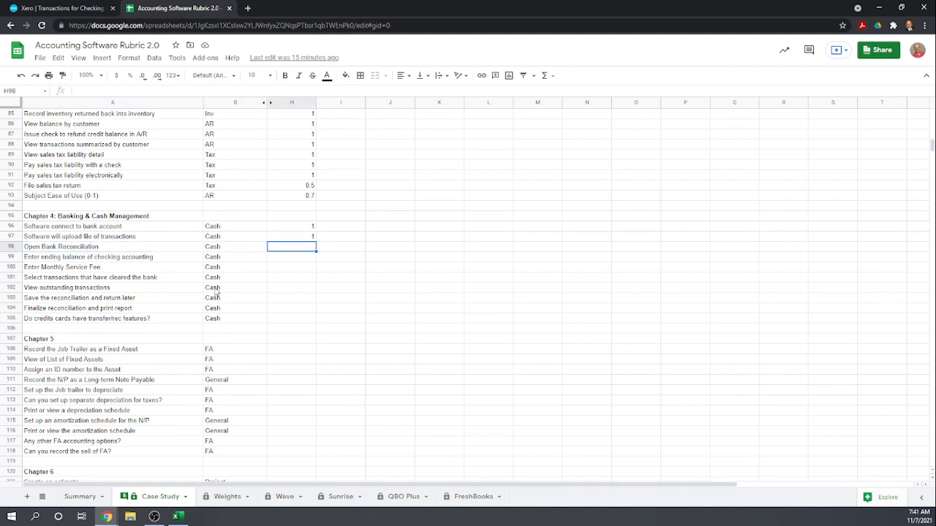
{"action": "type", "text": "1"}
{"action": "key", "text": "Return"}
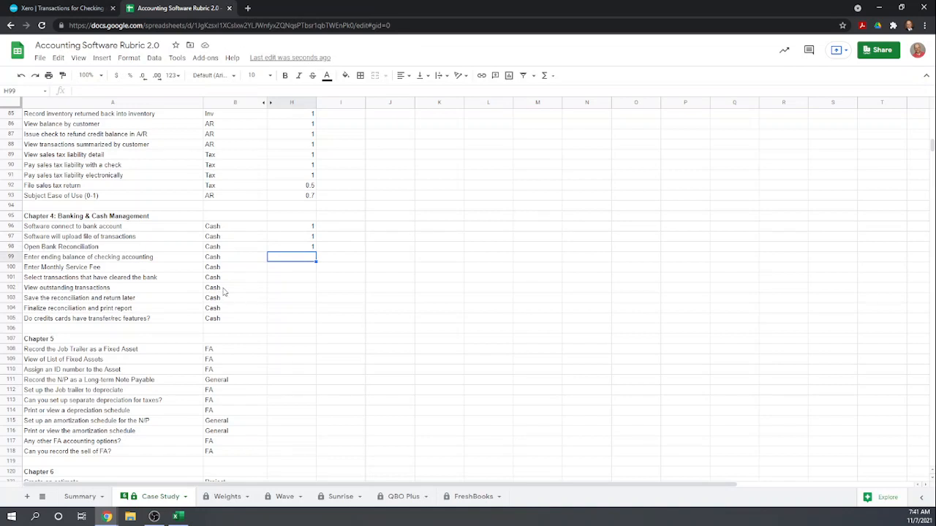
Score entering the ending balance as 0, and the monthly service fee, selecting cleared transactions and viewing outstanding transactions as 1 each
{"action": "type", "text": "0"}
{"action": "key", "text": "Return"}
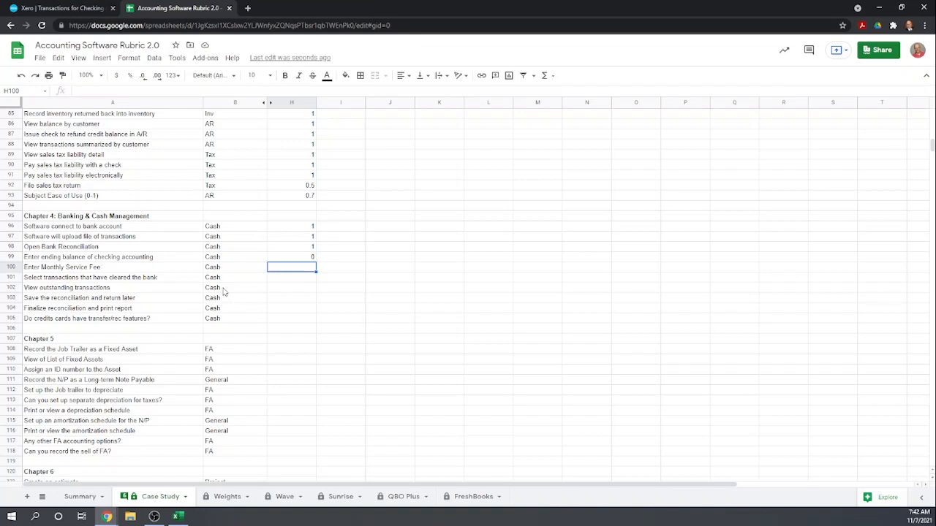
{"action": "type", "text": "1"}
{"action": "key", "text": "Return"}
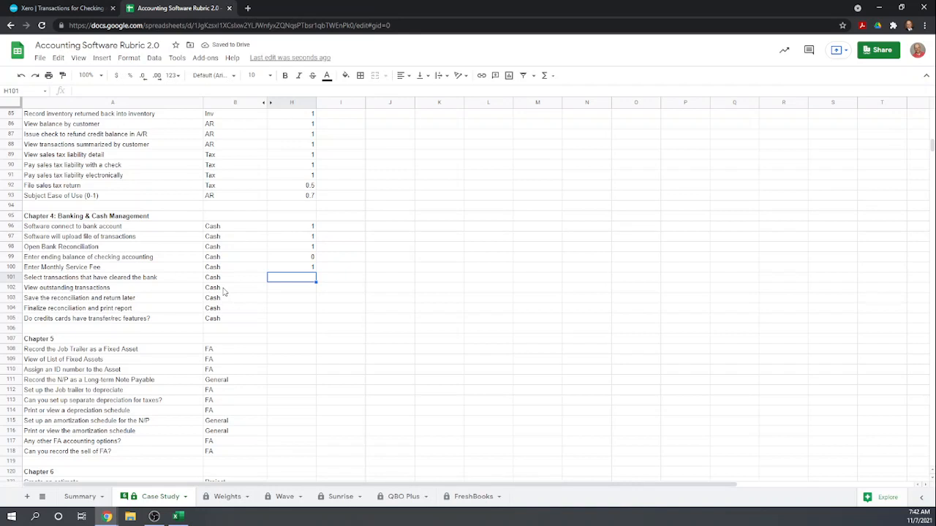
{"action": "type", "text": "1"}
{"action": "key", "text": "Return"}
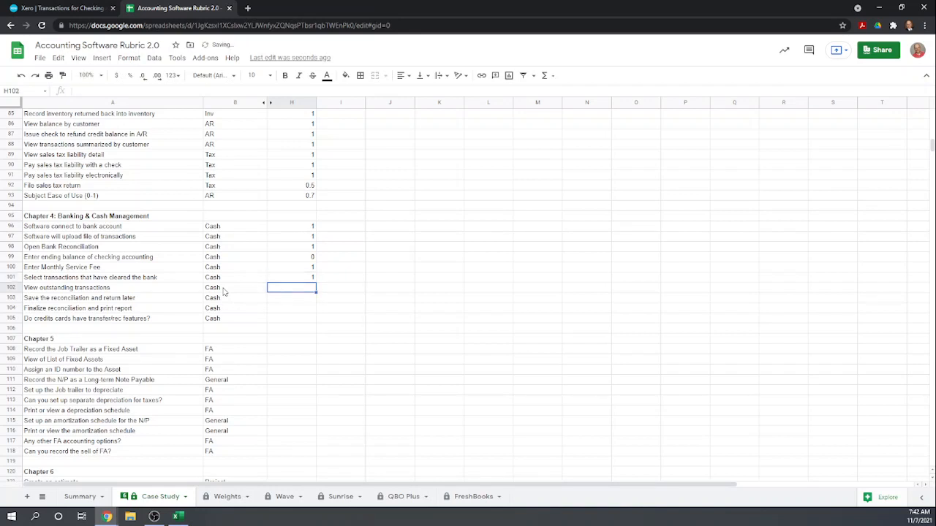
{"action": "type", "text": "1"}
{"action": "key", "text": "Return"}
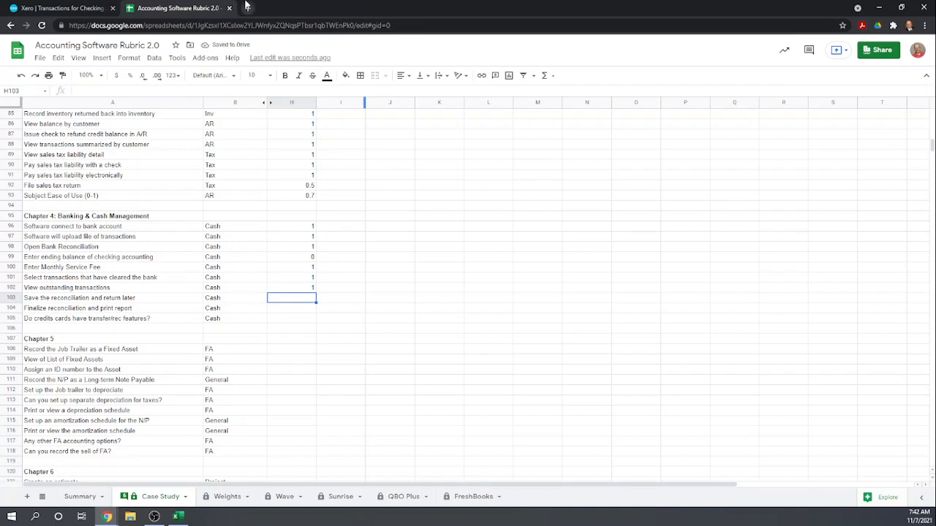
Recheck the account transactions in Xero, and score Save the reconciliation and return later as 1 in the rubric
{"action": "left_click", "coordinate": [53, 8]}
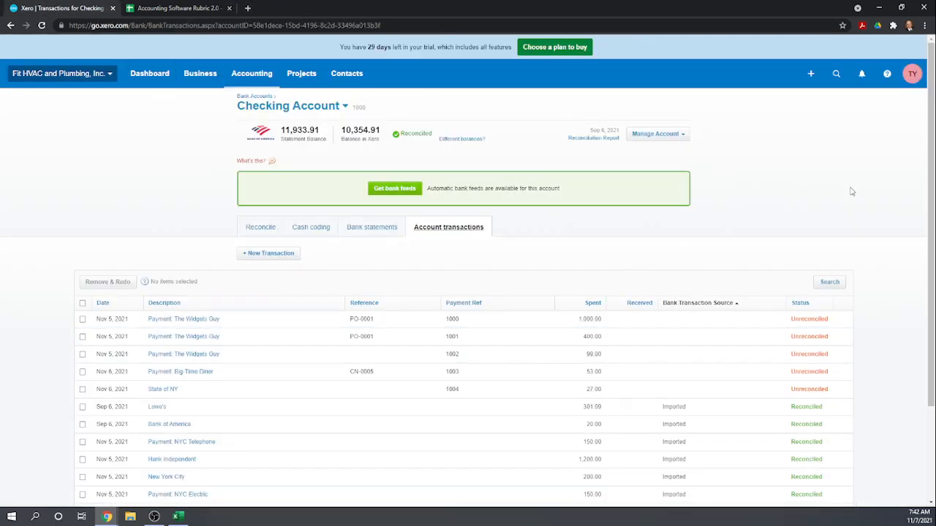
{"action": "scroll", "coordinate": [679, 248], "scroll_direction": "down", "scroll_amount": 2}
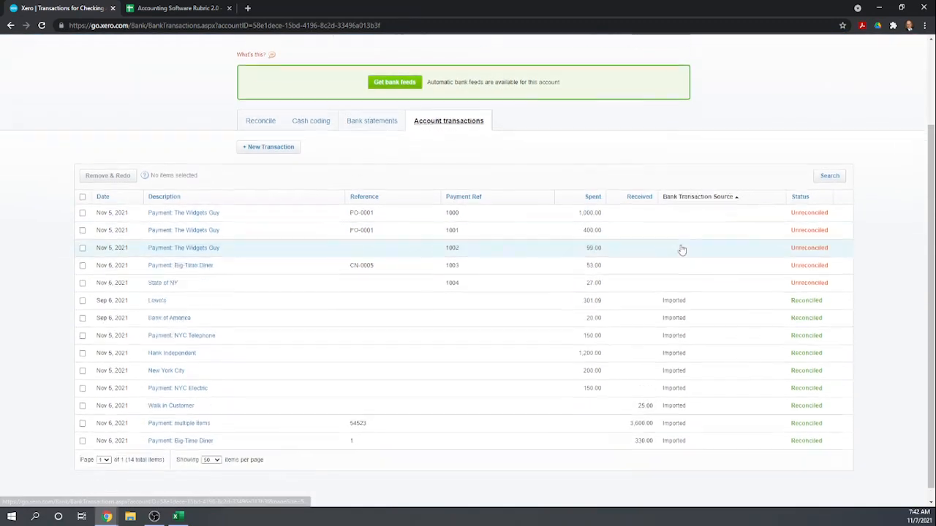
{"action": "scroll", "coordinate": [694, 251], "scroll_direction": "up", "scroll_amount": 2}
{"action": "scroll", "coordinate": [694, 251], "scroll_direction": "up", "scroll_amount": 1}
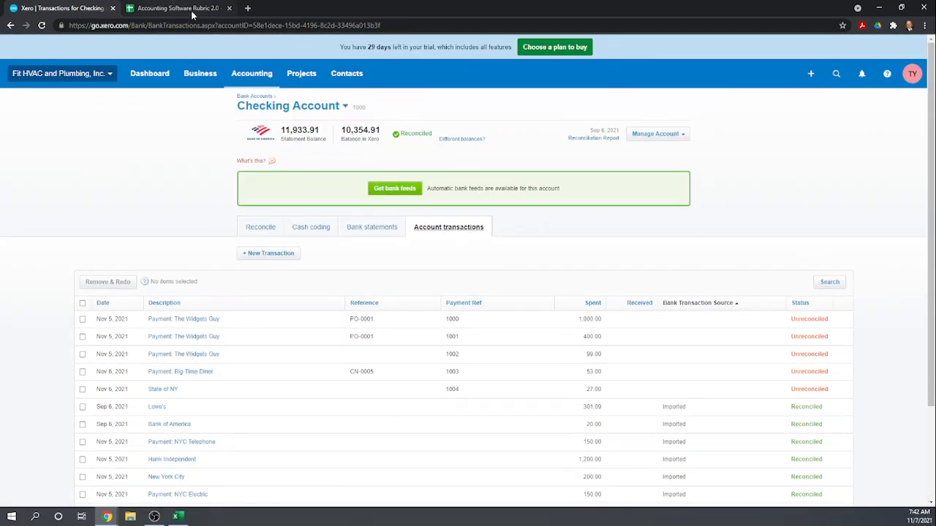
{"action": "left_click", "coordinate": [193, 9]}
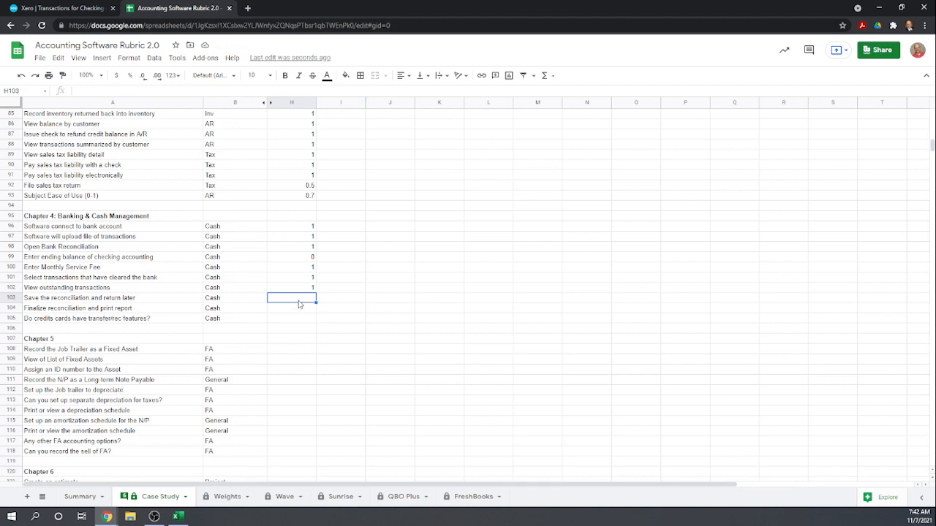
{"action": "type", "text": "1"}
{"action": "key", "text": "Return"}
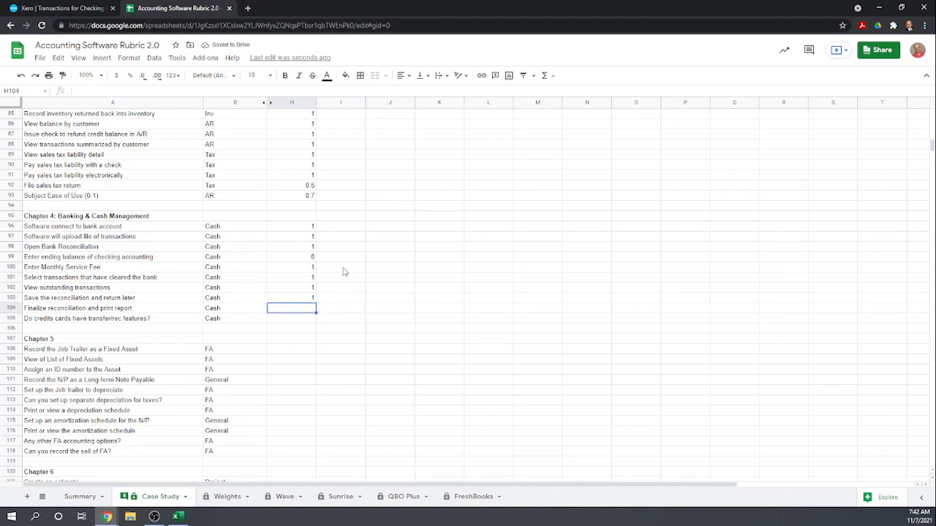
Switch back to Xero and examine the Checking Account's reconciliation report, including outstanding payments and the print and export options
{"action": "left_click", "coordinate": [67, 7]}
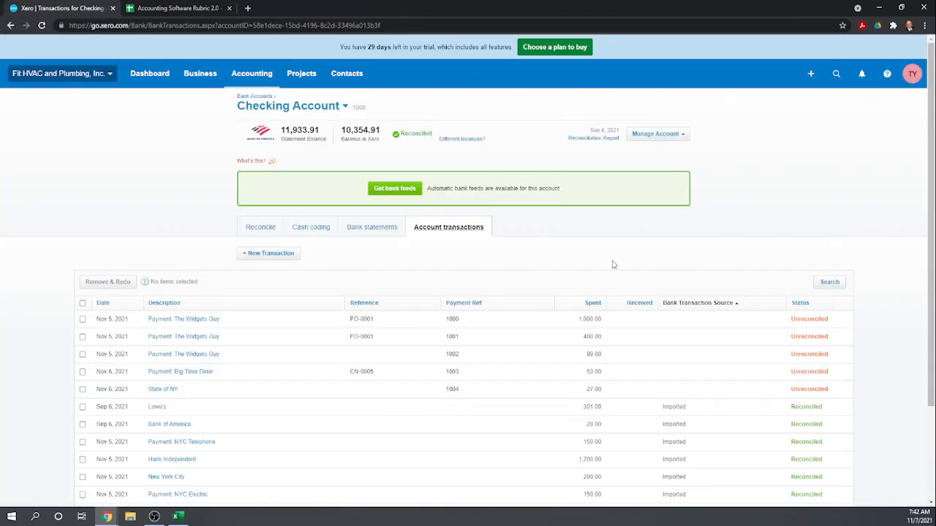
{"action": "left_click", "coordinate": [259, 228]}
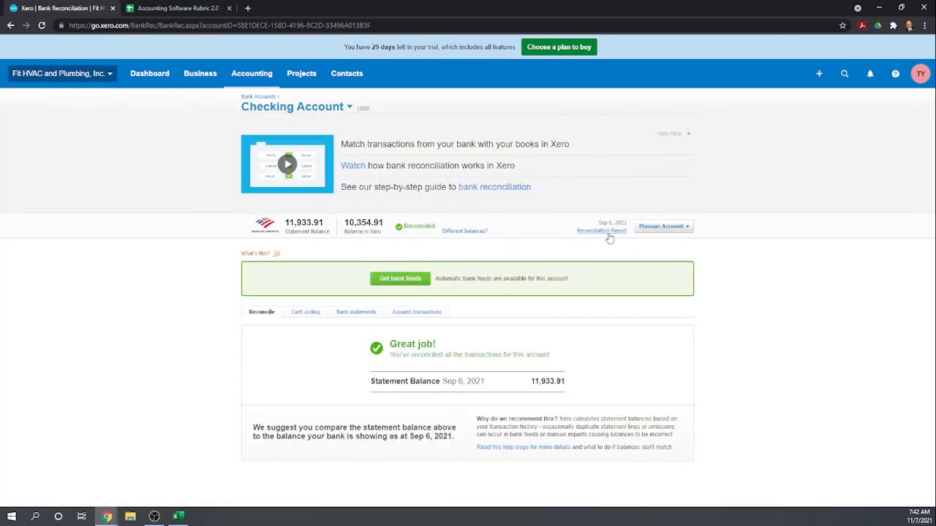
{"action": "left_click", "coordinate": [604, 233]}
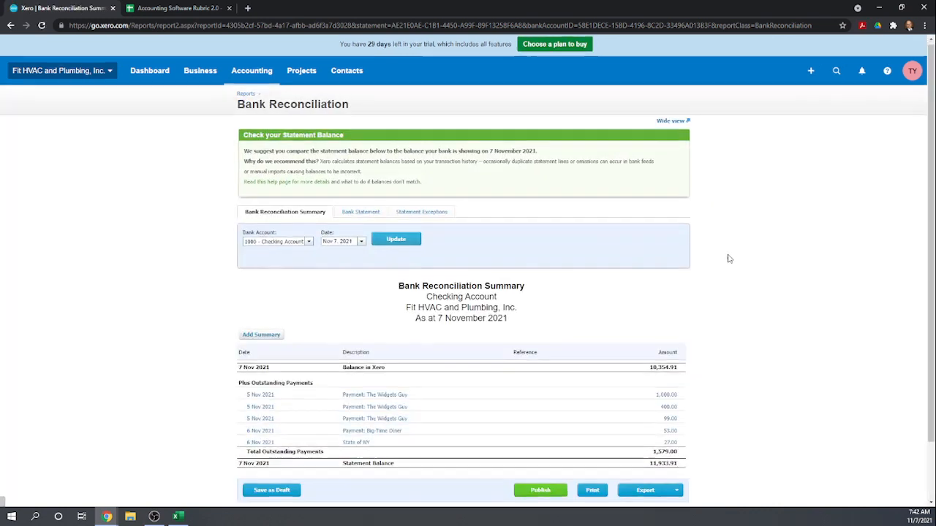
{"action": "scroll", "coordinate": [736, 272], "scroll_direction": "down", "scroll_amount": 1}
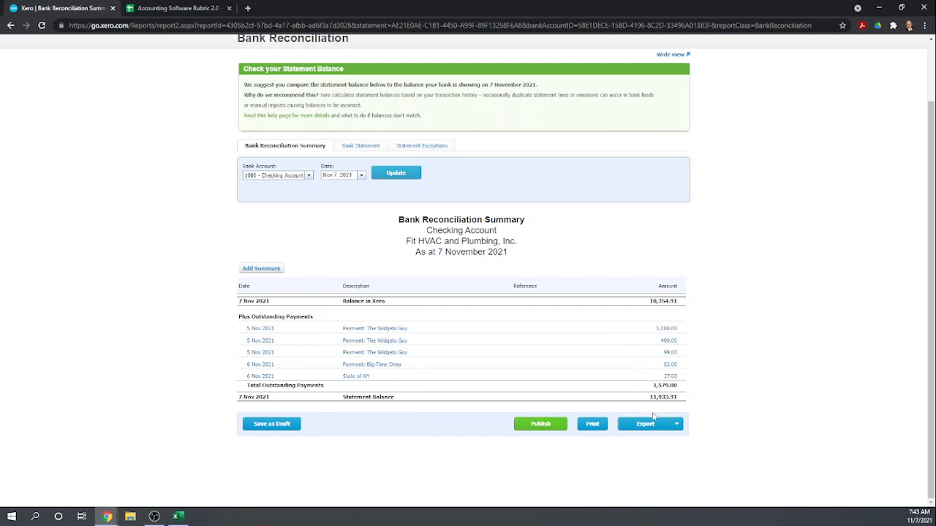
{"action": "scroll", "coordinate": [680, 350], "scroll_direction": "up", "scroll_amount": 2}
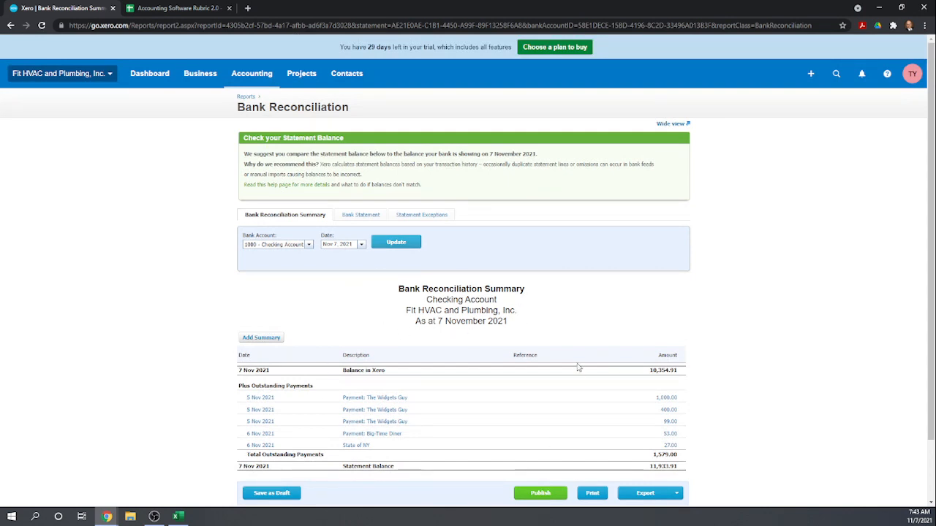
{"action": "scroll", "coordinate": [578, 368], "scroll_direction": "down", "scroll_amount": 2}
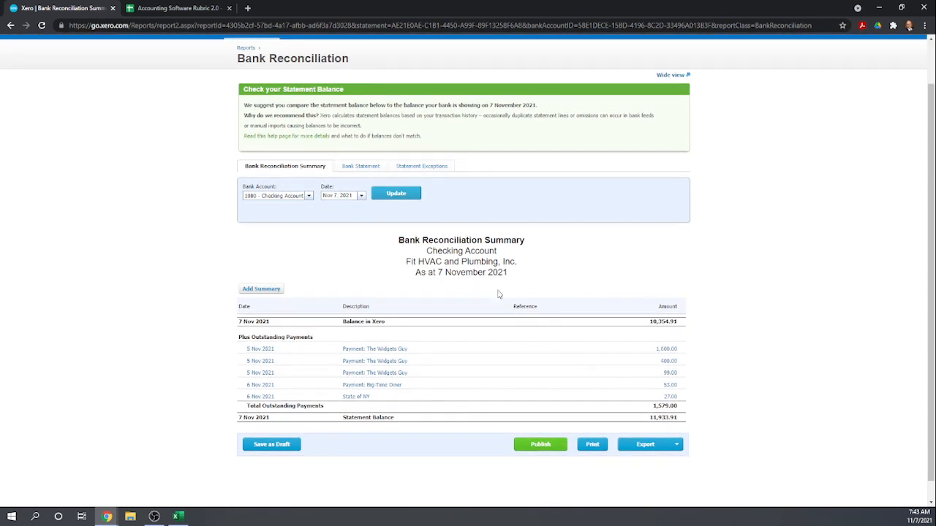
View the Bank Statement report, switch to the rubric spreadsheet, and score finalizing and printing the reconciliation and credit card transfer/rec features as 1 each
{"action": "left_click", "coordinate": [366, 169]}
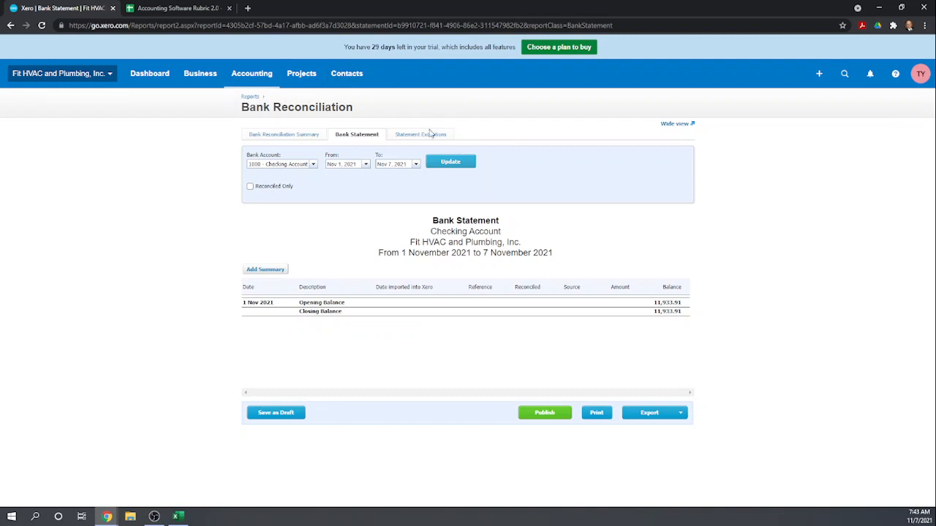
{"action": "left_click", "coordinate": [144, 9]}
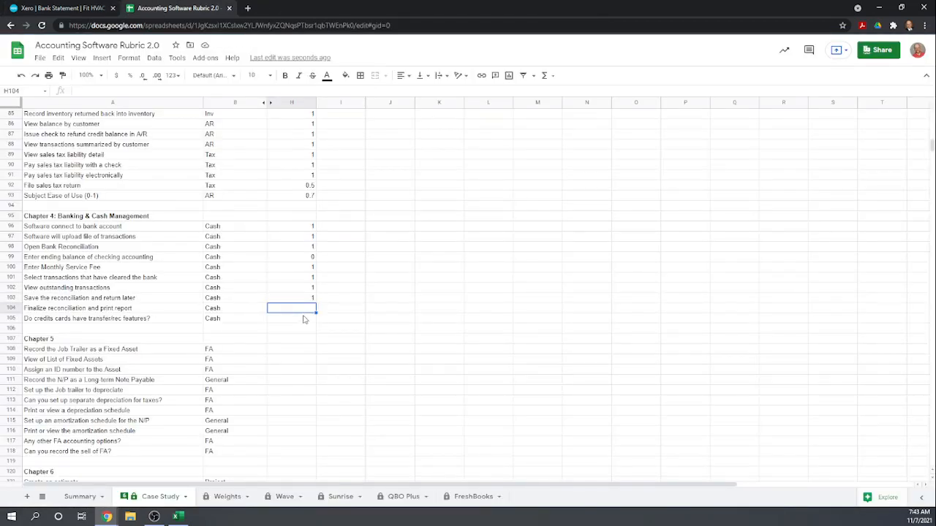
{"action": "type", "text": "1"}
{"action": "key", "text": "Return"}
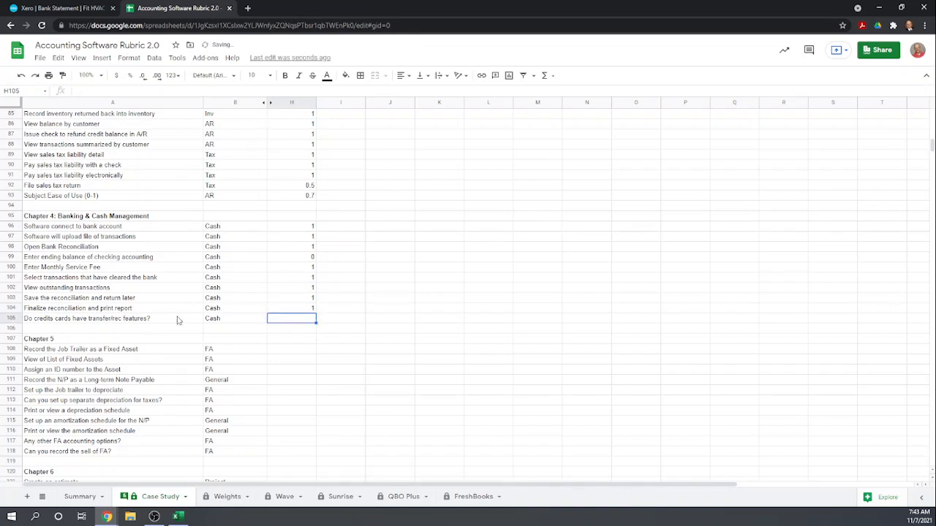
{"action": "type", "text": "1"}
{"action": "key", "text": "Return"}
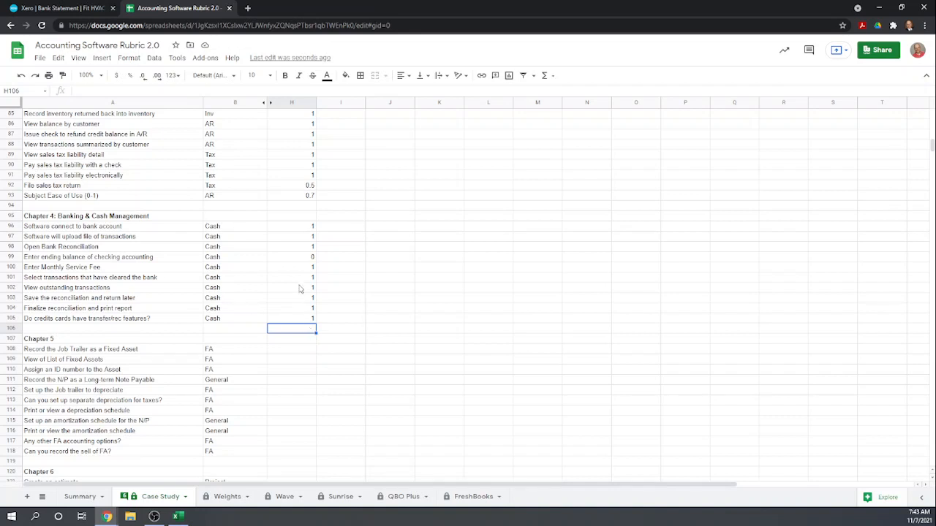
Comment on the ending balance score in H99: "Instead of entering ending balance, you must import the bank statement or setup a live feed"
{"action": "left_click", "coordinate": [302, 249]}
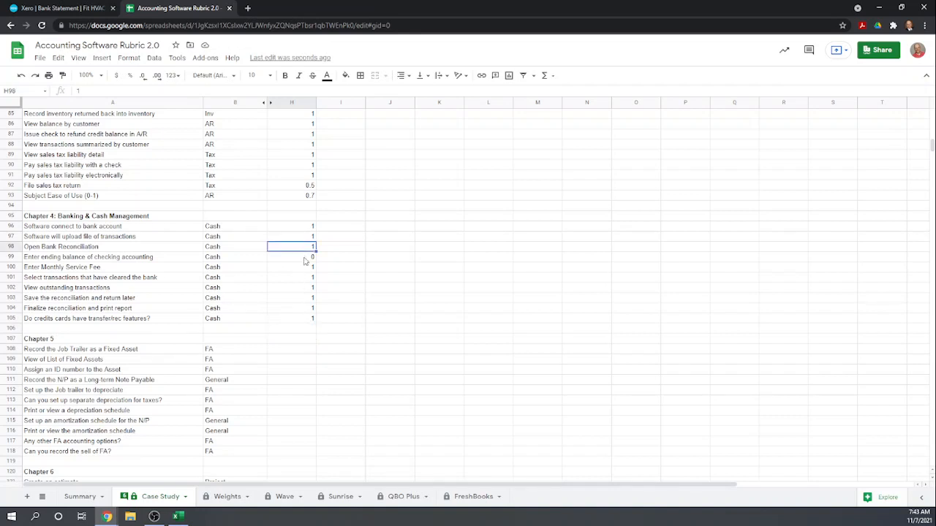
{"action": "left_click", "coordinate": [307, 258]}
{"action": "right_click", "coordinate": [307, 261]}
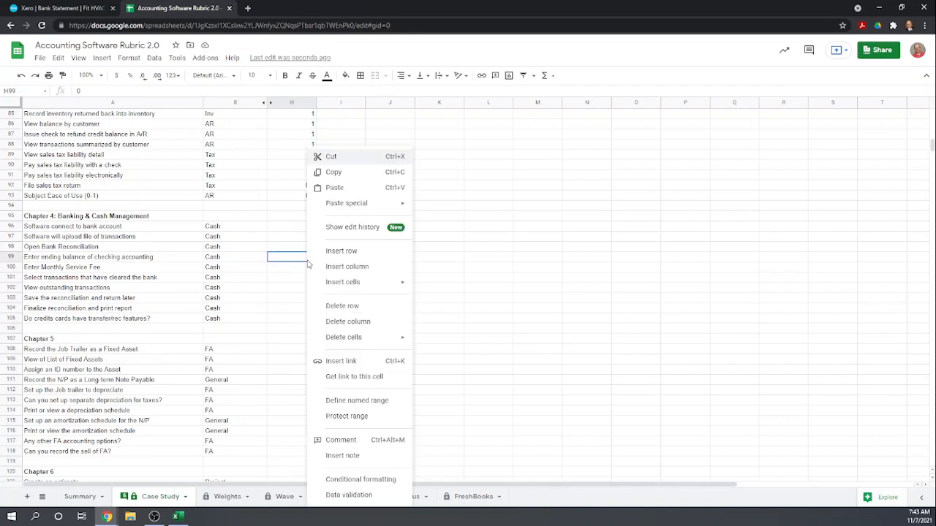
{"action": "left_click", "coordinate": [341, 440]}
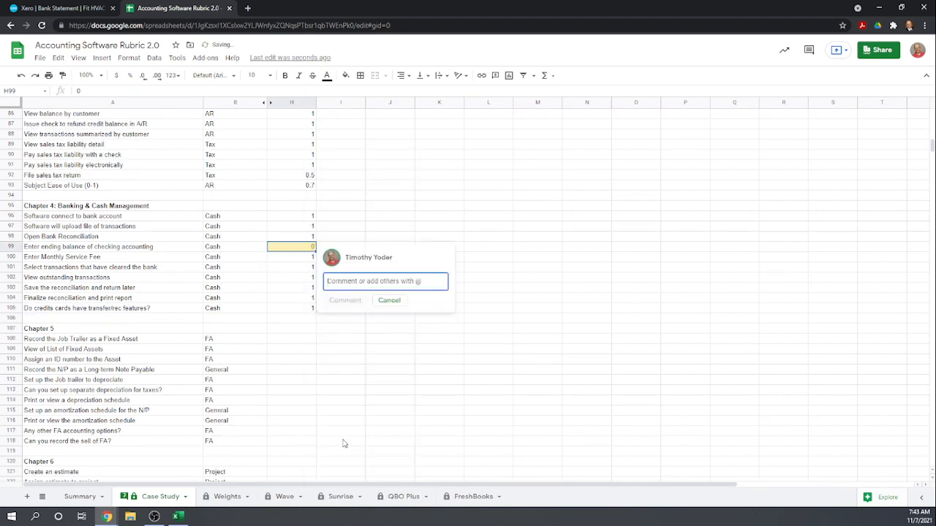
{"action": "type", "text": "Inse"}
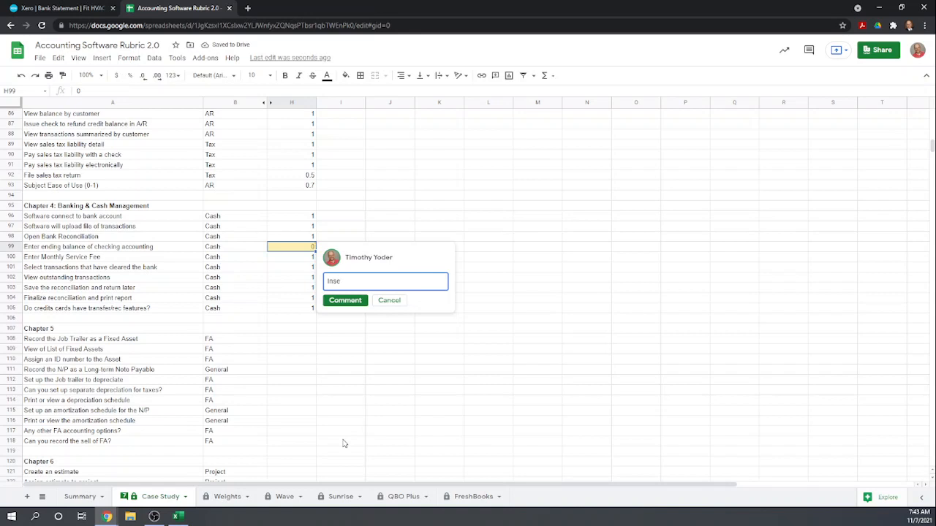
{"action": "type", "text": "tetead of entering ending balance."}
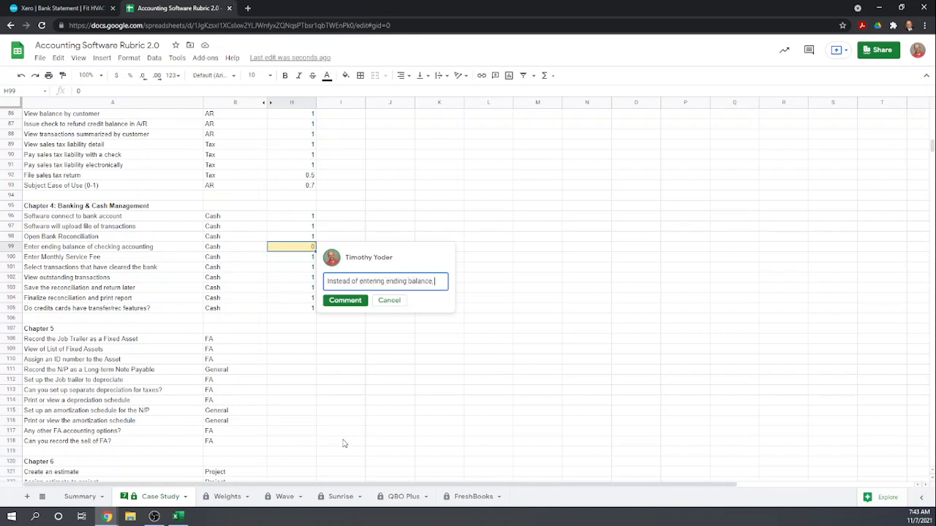
{"action": "type", "text": " you must impor"}
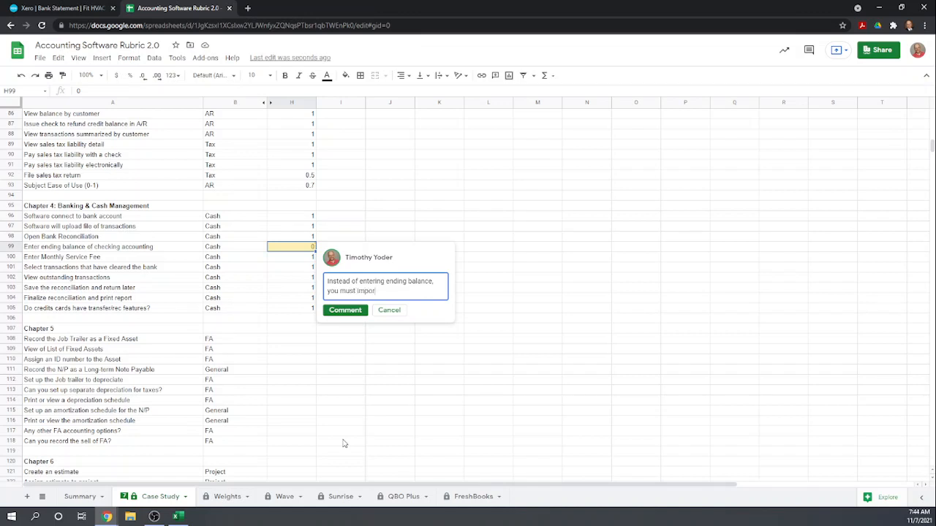
{"action": "type", "text": "t the tbank statement or setup a live feed."}
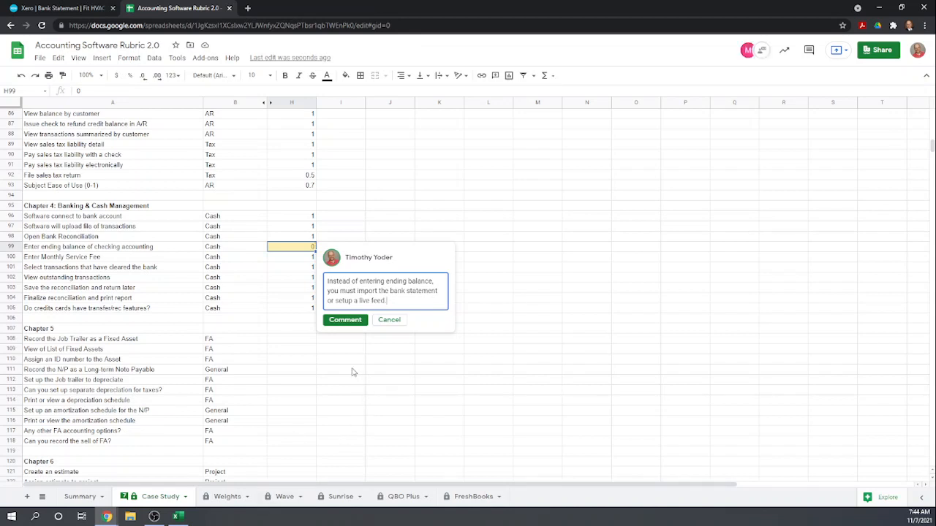
{"action": "left_click", "coordinate": [340, 321]}
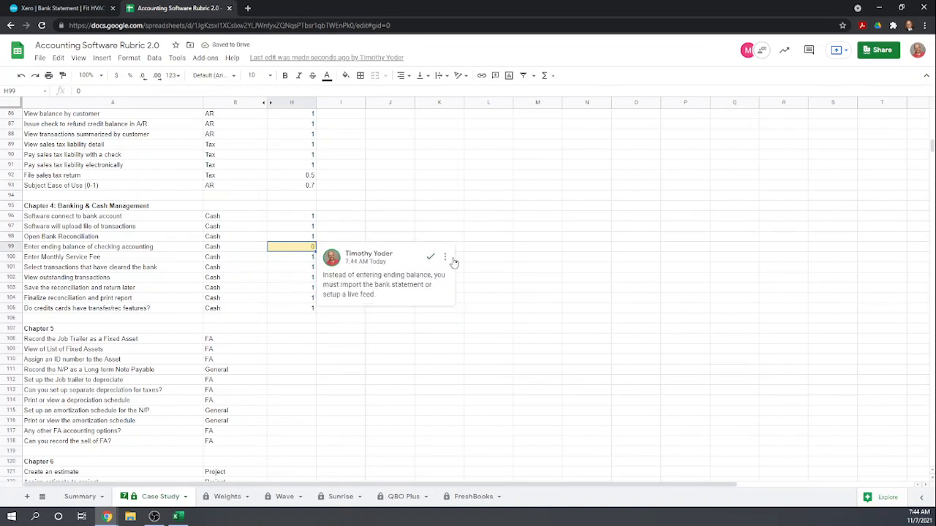
{"action": "left_click", "coordinate": [468, 227]}
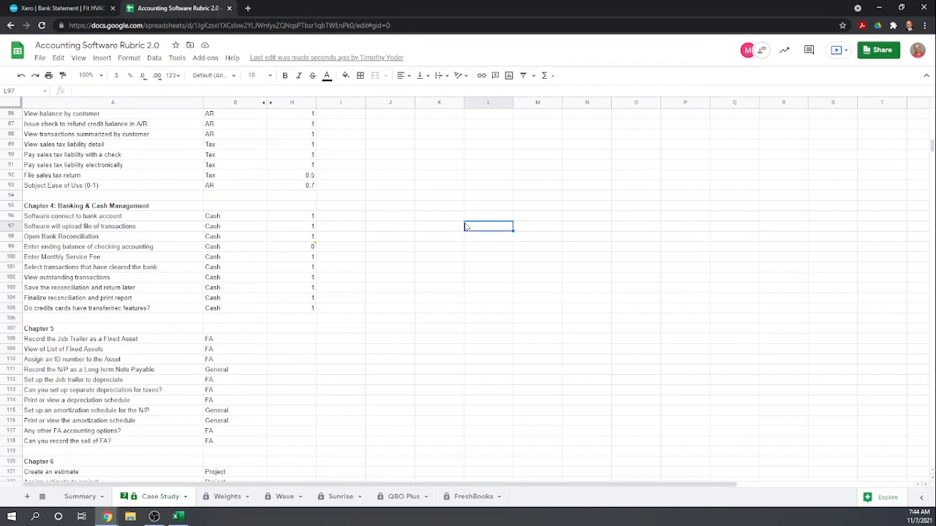
{"action": "scroll", "coordinate": [370, 227], "scroll_direction": "down", "scroll_amount": 1}
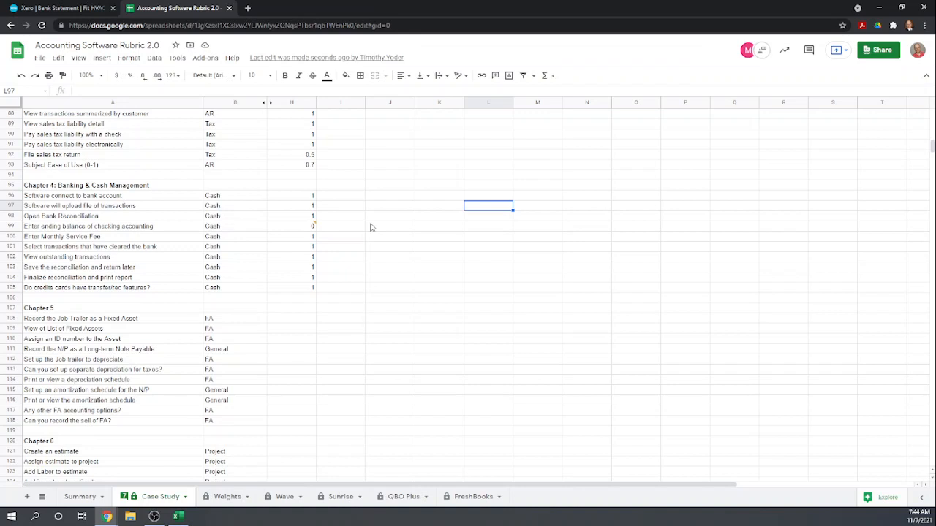
{"action": "scroll", "coordinate": [371, 227], "scroll_direction": "up", "scroll_amount": 1}
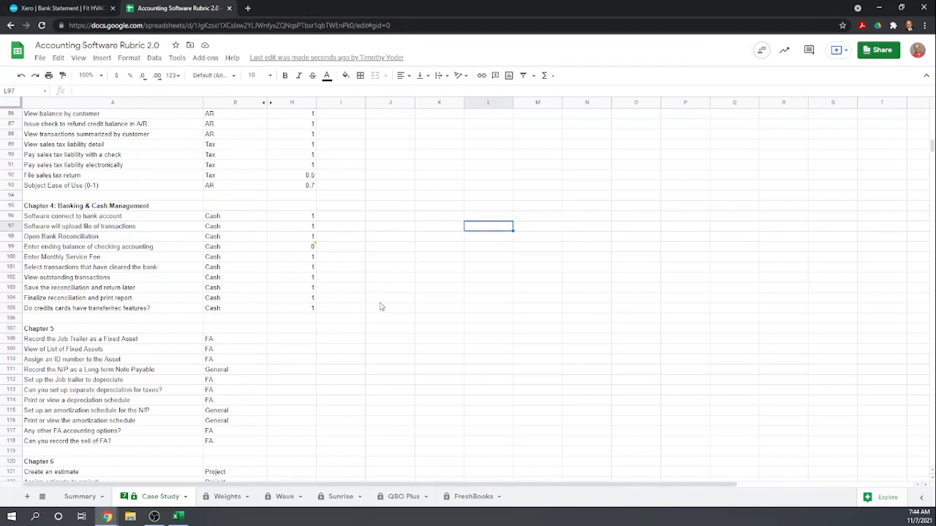
{"action": "scroll", "coordinate": [380, 303], "scroll_direction": "up", "scroll_amount": 10}
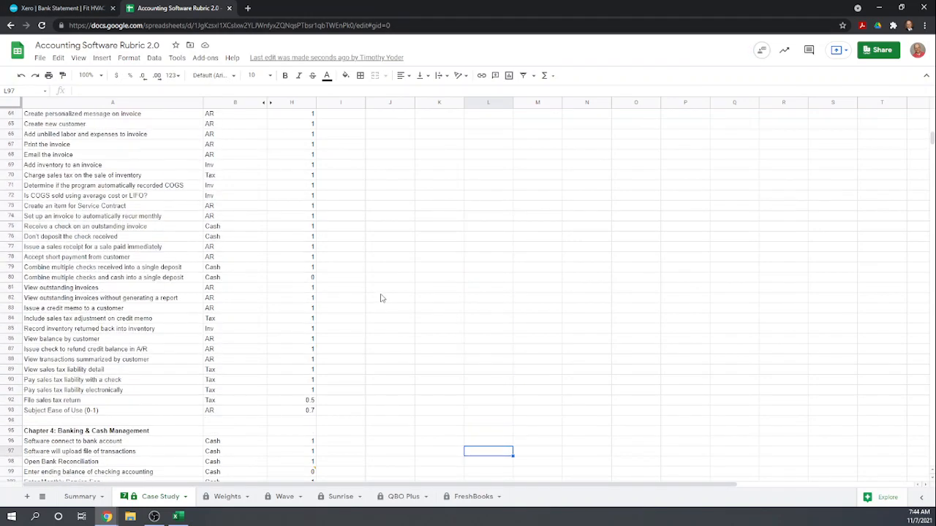
{"action": "scroll", "coordinate": [380, 298], "scroll_direction": "down", "scroll_amount": 8}
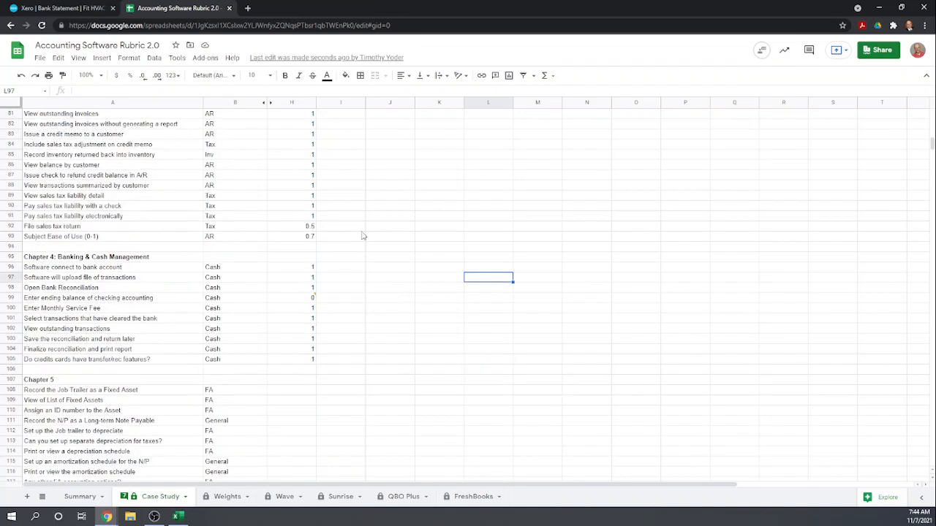